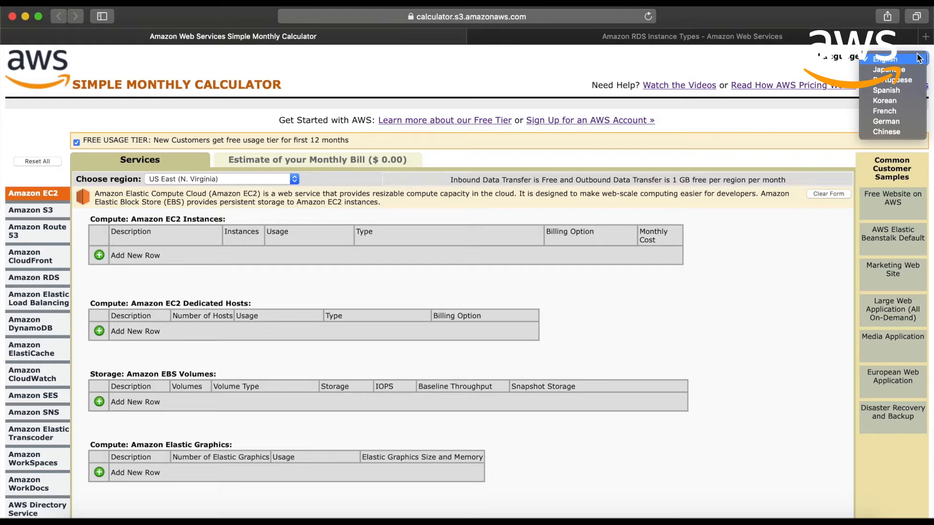
# Step: Set the region to South America (Sao Paulo) and turn off the free usage tier for new customers
pyautogui.click(476, 67)
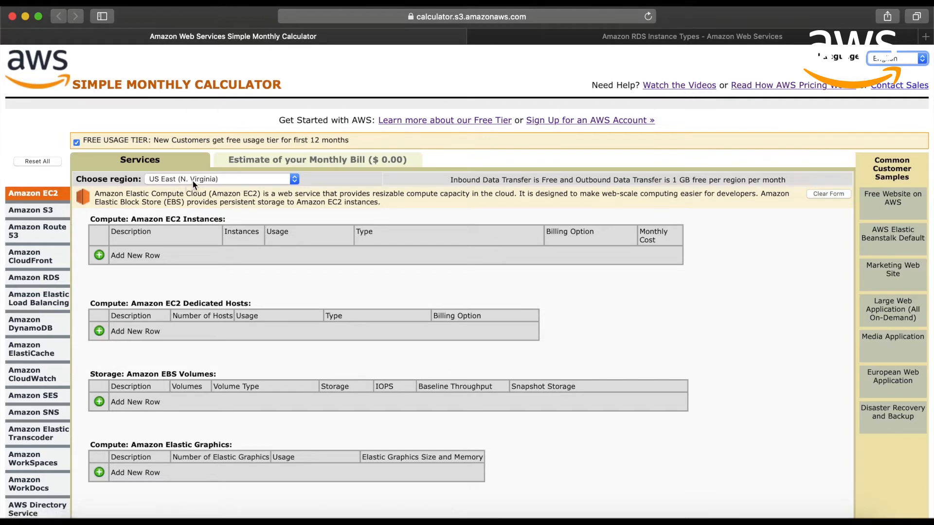
pyautogui.click(154, 181)
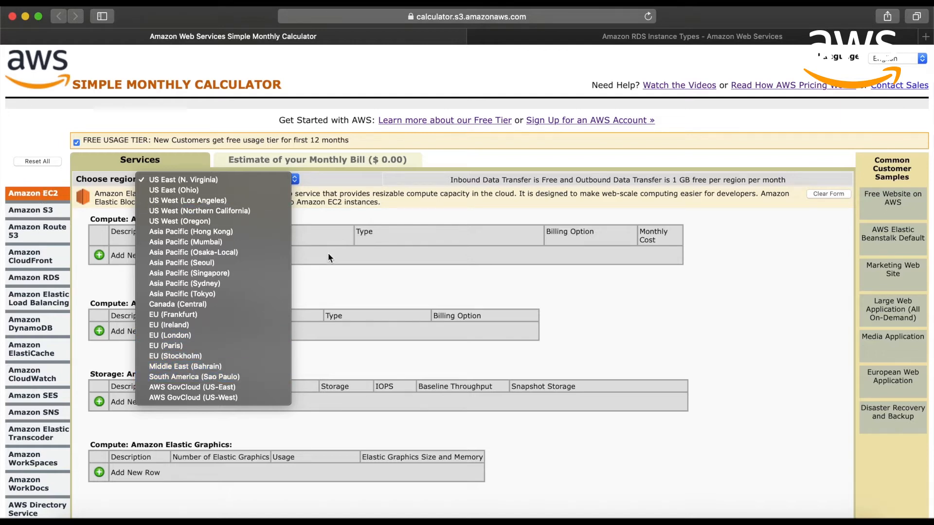
pyautogui.click(269, 377)
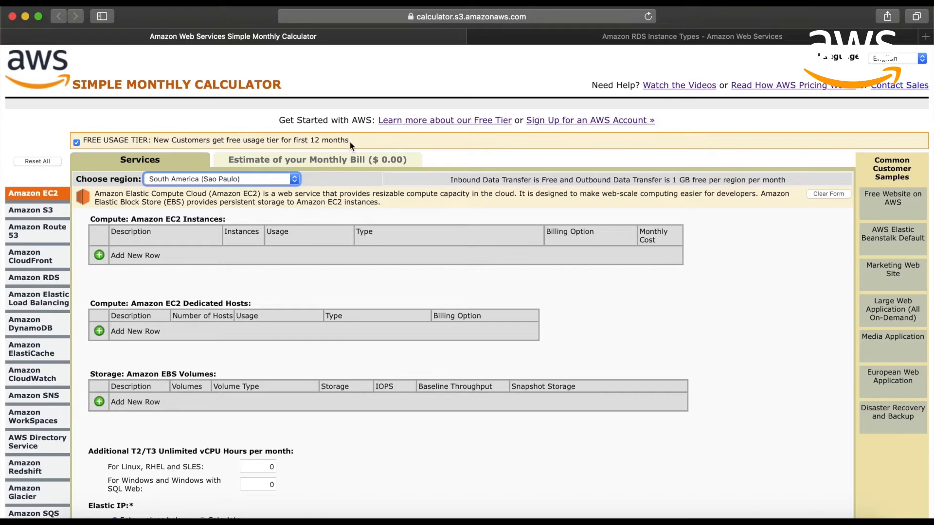
pyautogui.click(78, 146)
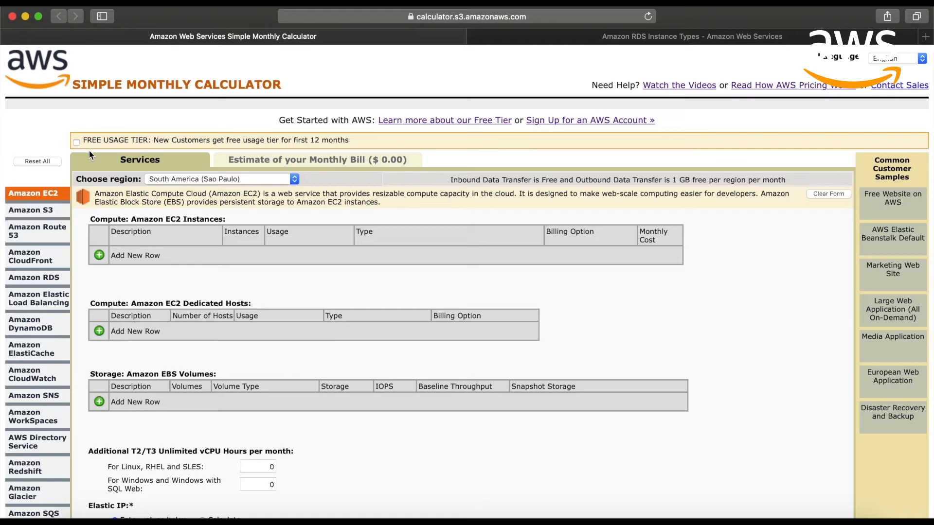
# Step: In Amazon Elastic Load Balancing, enter 1 Application LB with 1 new connection per second and a connection duration of 5 seconds
pyautogui.click(58, 297)
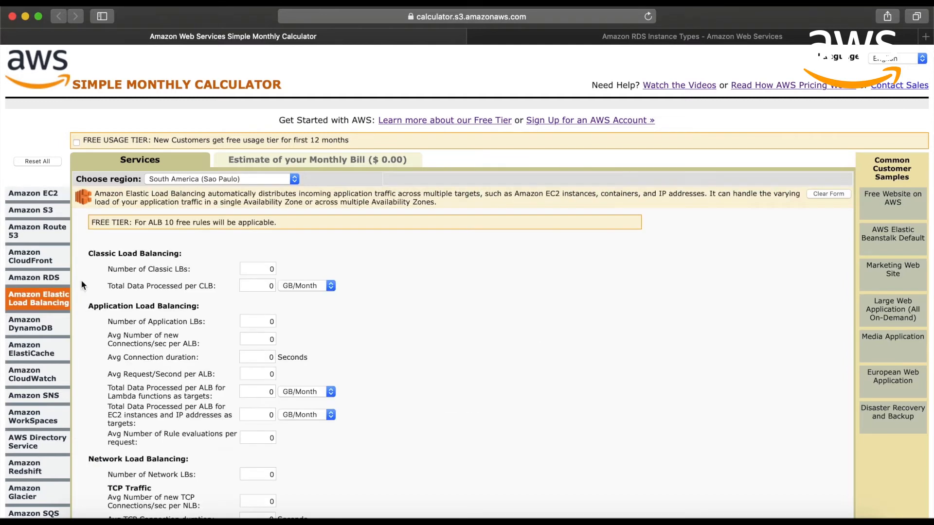
pyautogui.scroll(-3, 499, 246)
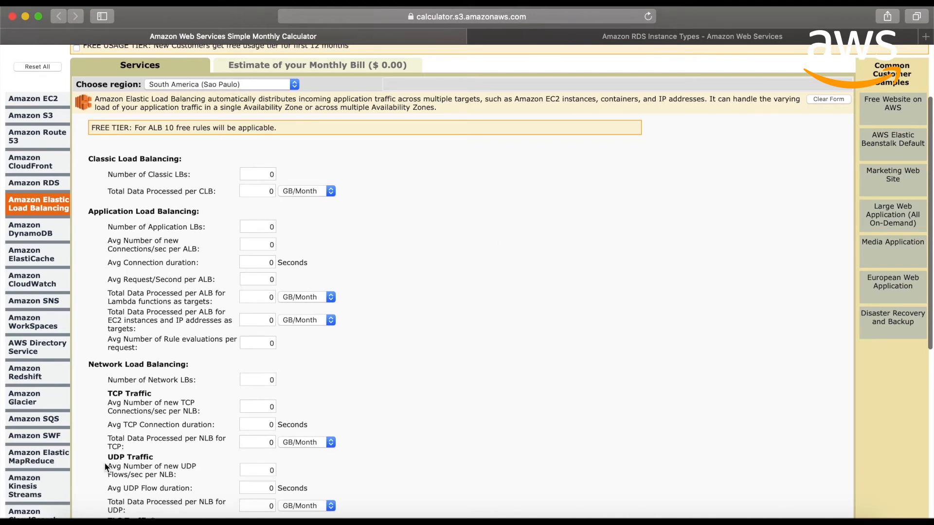
pyautogui.moveTo(154, 225)
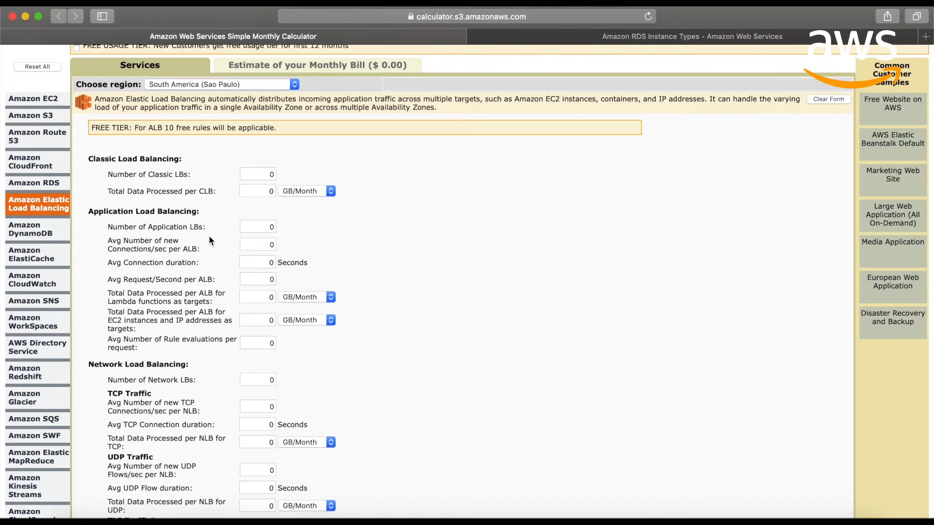
pyautogui.click(266, 224)
pyautogui.write('1')
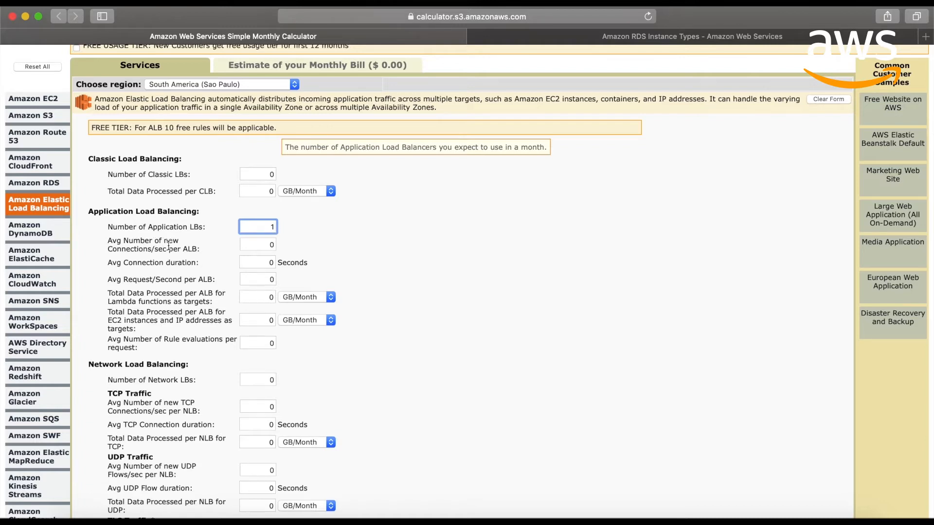
pyautogui.click(255, 244)
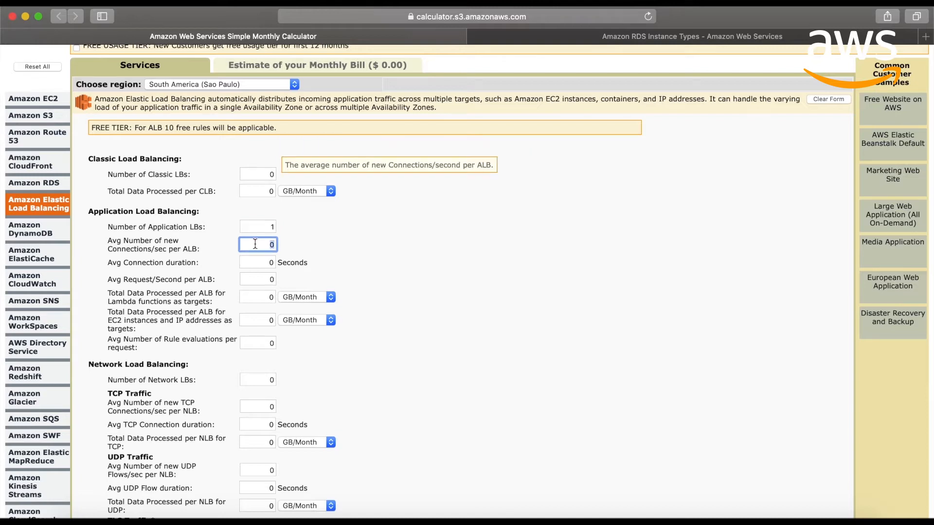
pyautogui.press('BackSpace')
pyautogui.click(253, 262)
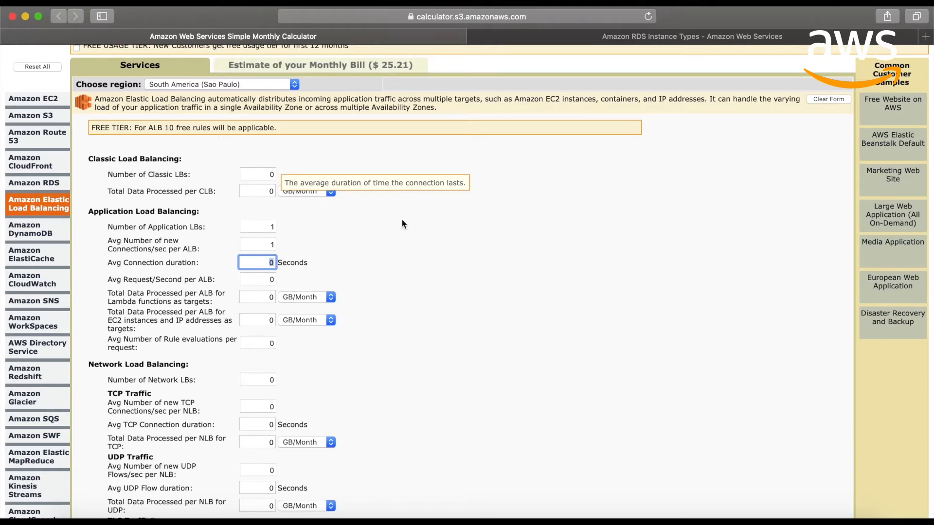
pyautogui.write('5')
# Step: Set the total data processed per ALB for EC2 instances and IP addresses as targets to 1 GB/Month
pyautogui.click(282, 319)
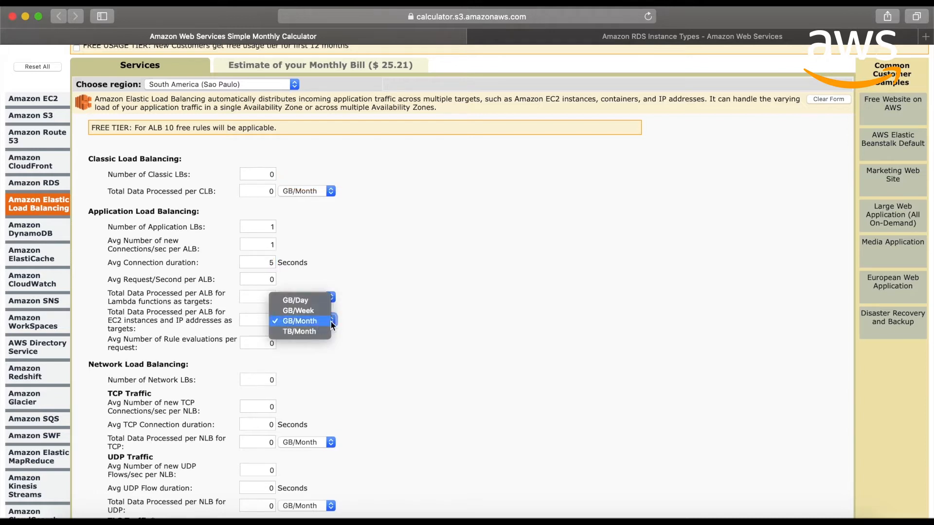
pyautogui.click(376, 316)
pyautogui.click(252, 321)
pyautogui.write('1')
pyautogui.click(490, 345)
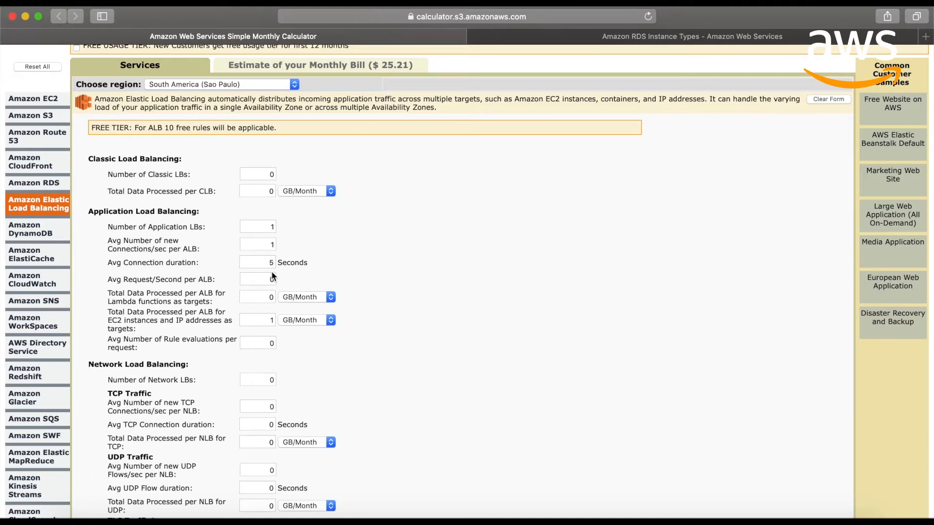
pyautogui.moveTo(204, 228)
pyautogui.moveTo(121, 239)
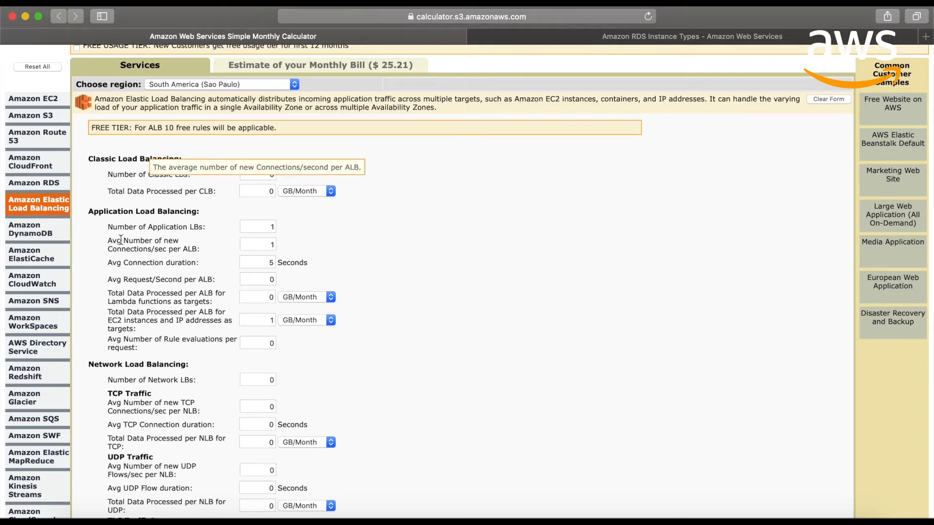
# Step: Add an Amazon EC2 instance row described as VM with 2 instances, keeping the usage unit at % Utilized/Month
pyautogui.click(33, 100)
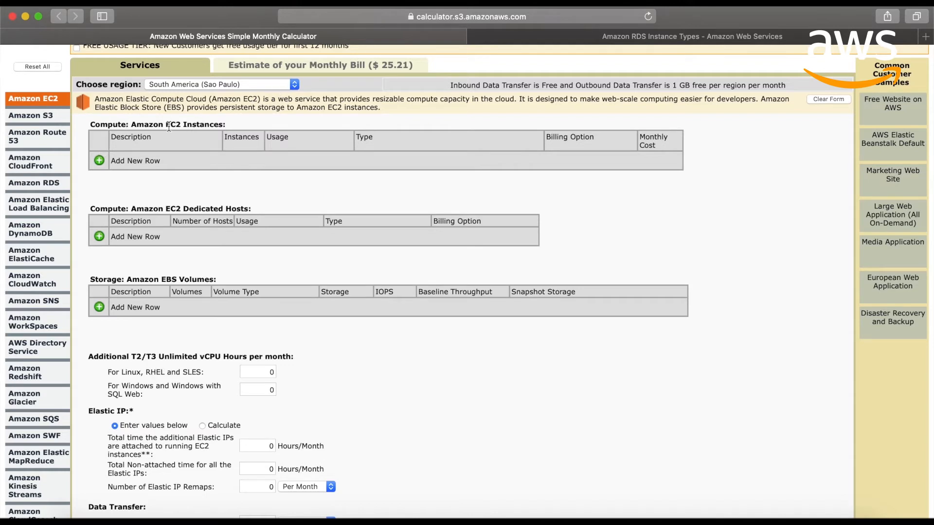
pyautogui.click(98, 161)
pyautogui.click(153, 164)
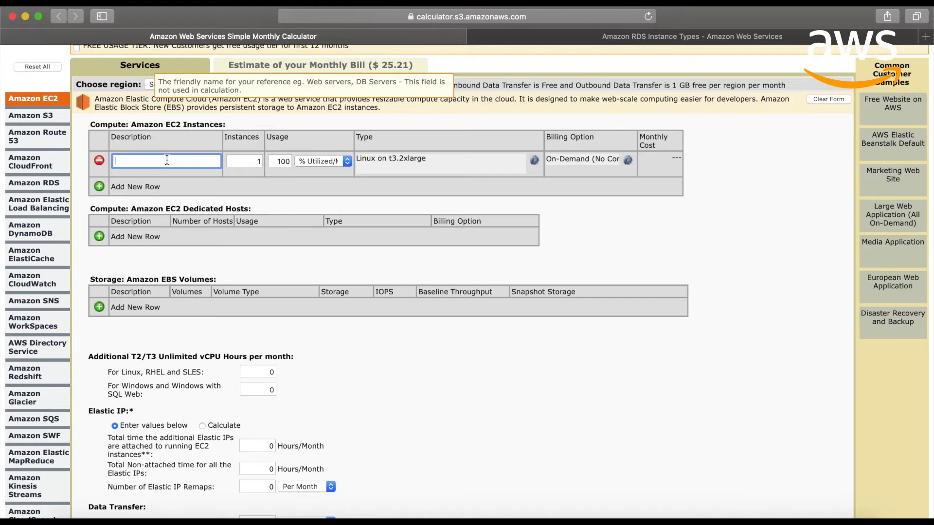
pyautogui.write('VM')
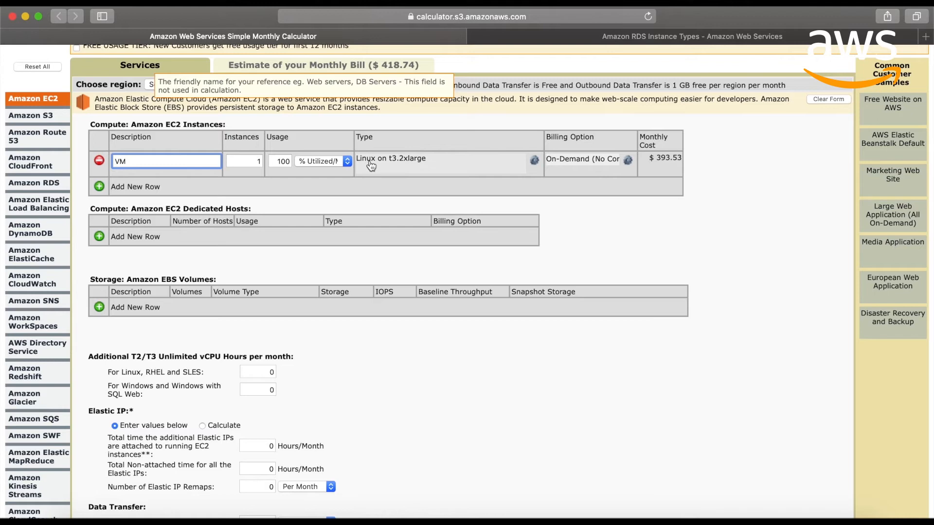
pyautogui.click(232, 160)
pyautogui.doubleClick(261, 161)
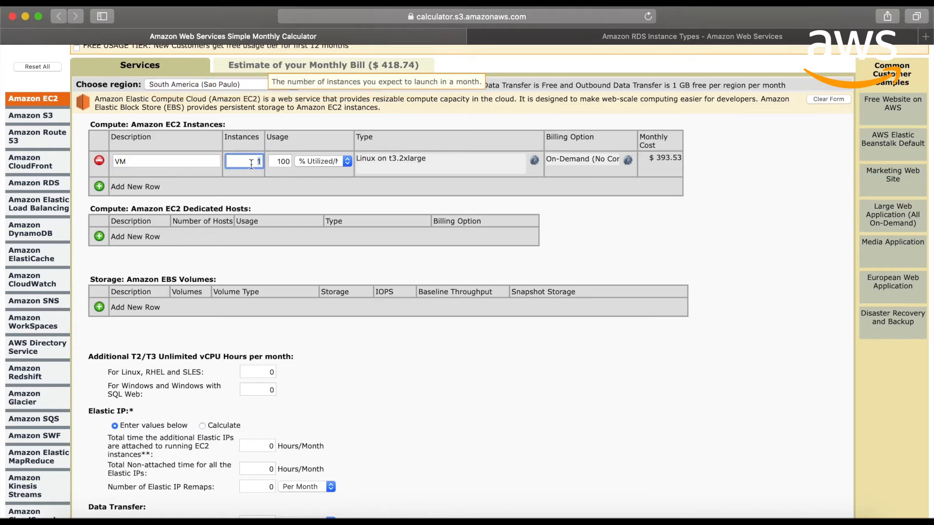
pyautogui.write('2')
pyautogui.click(326, 165)
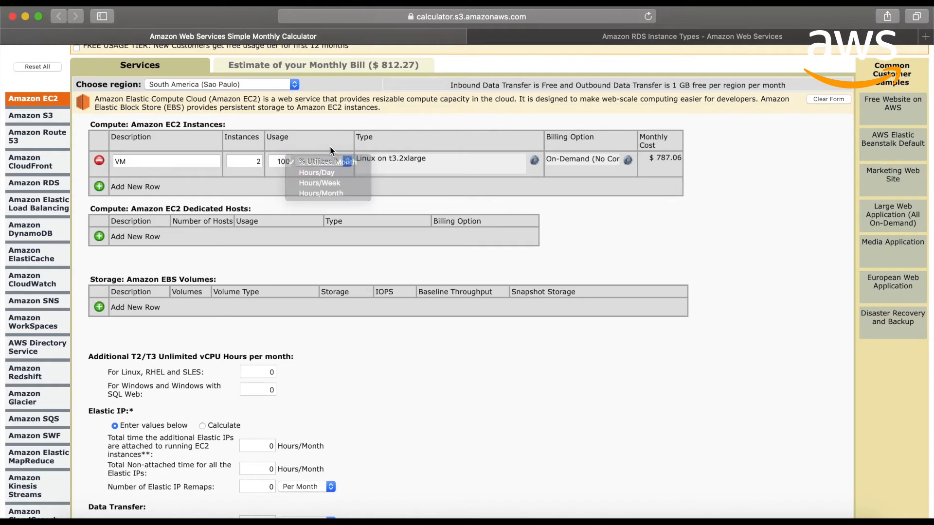
pyautogui.click(332, 162)
pyautogui.click(332, 162)
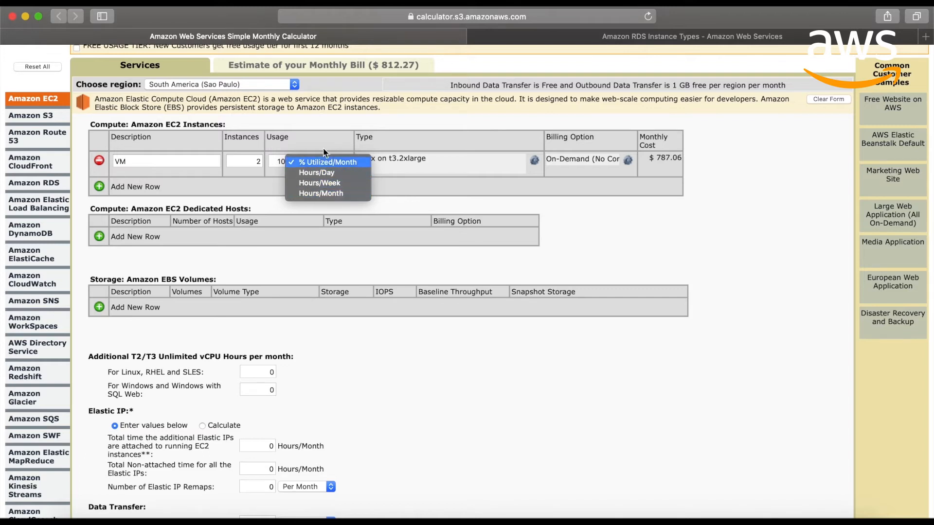
pyautogui.click(324, 152)
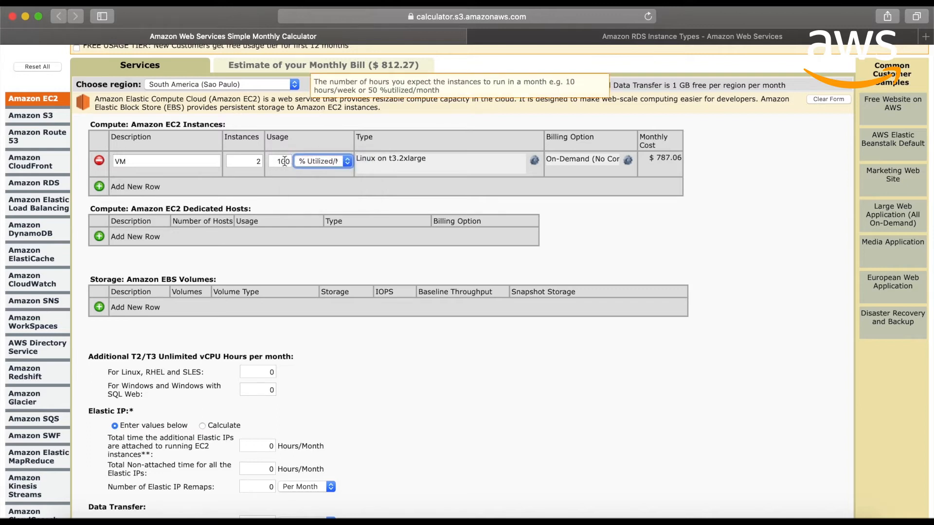
# Step: Change the VM row's instance type to Linux on t3.large and save the selection
pyautogui.click(441, 169)
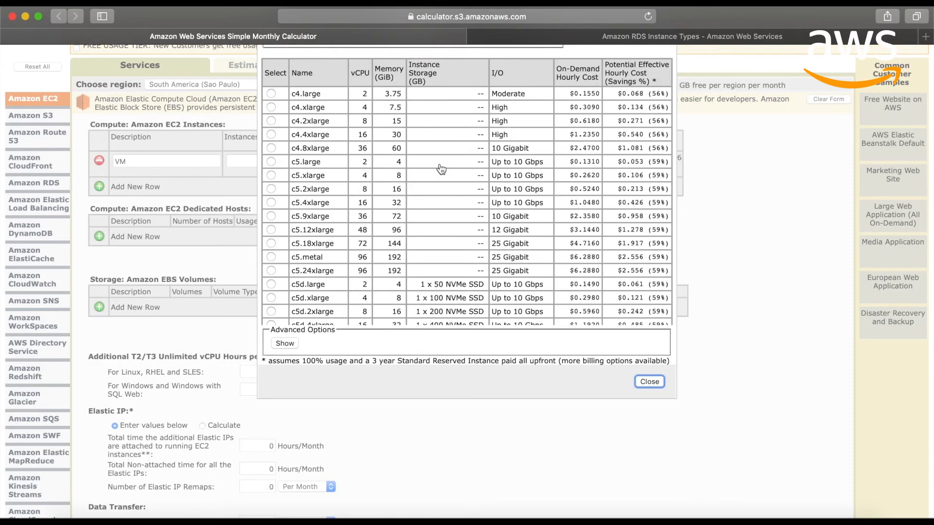
pyautogui.scroll(3, 607, 173)
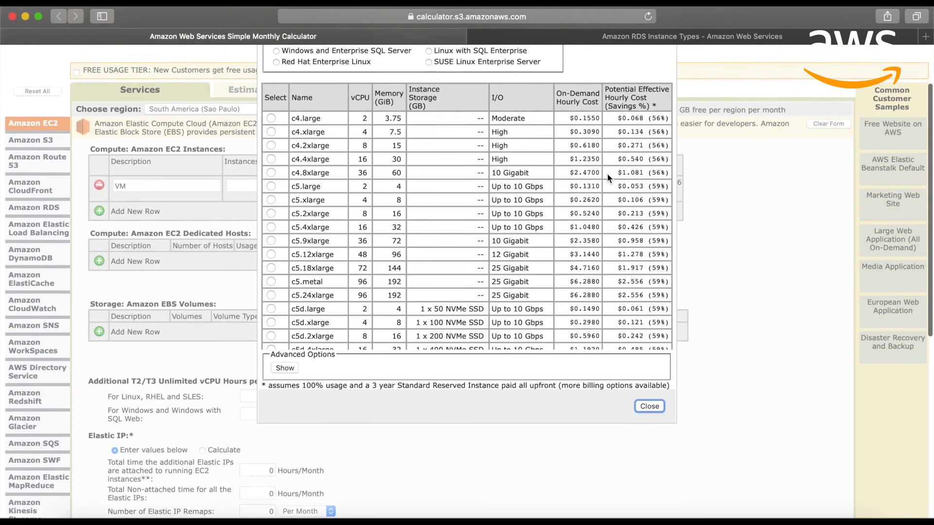
pyautogui.scroll(1, 607, 173)
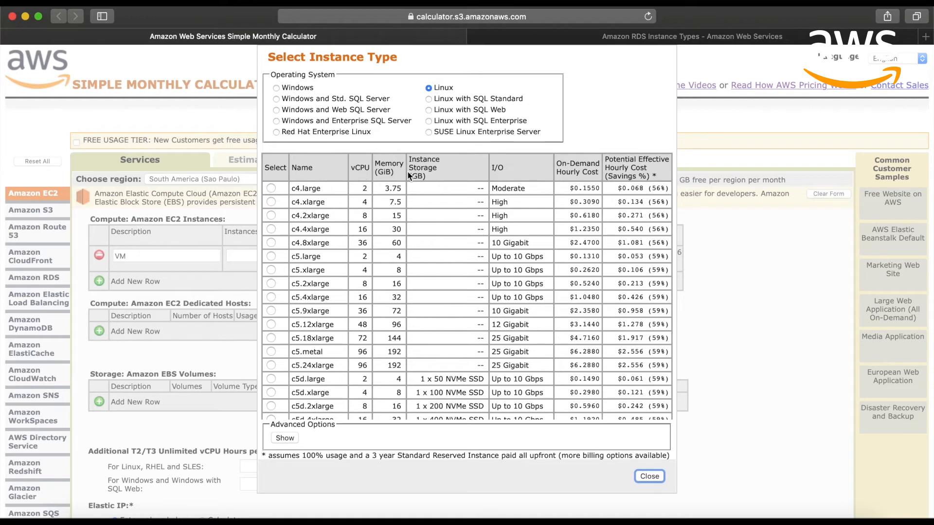
pyautogui.scroll(-10, 362, 193)
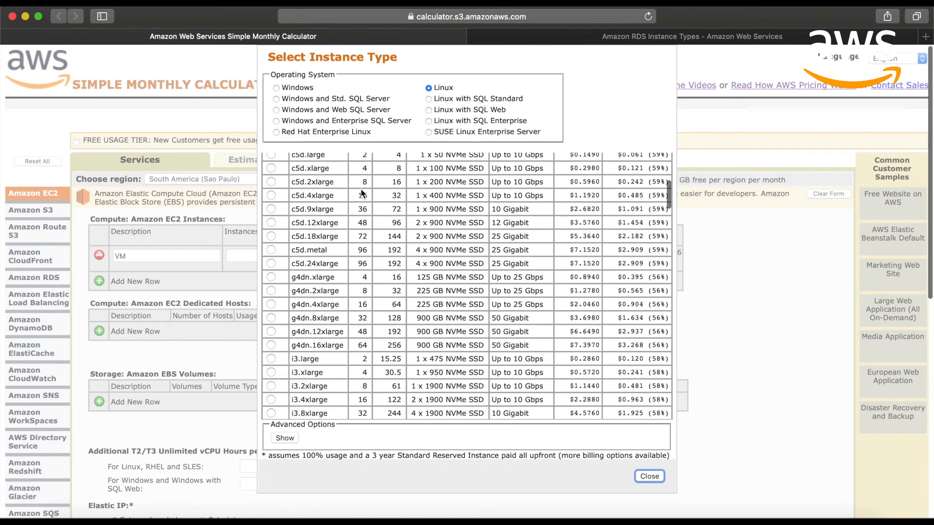
pyautogui.scroll(-10, 362, 193)
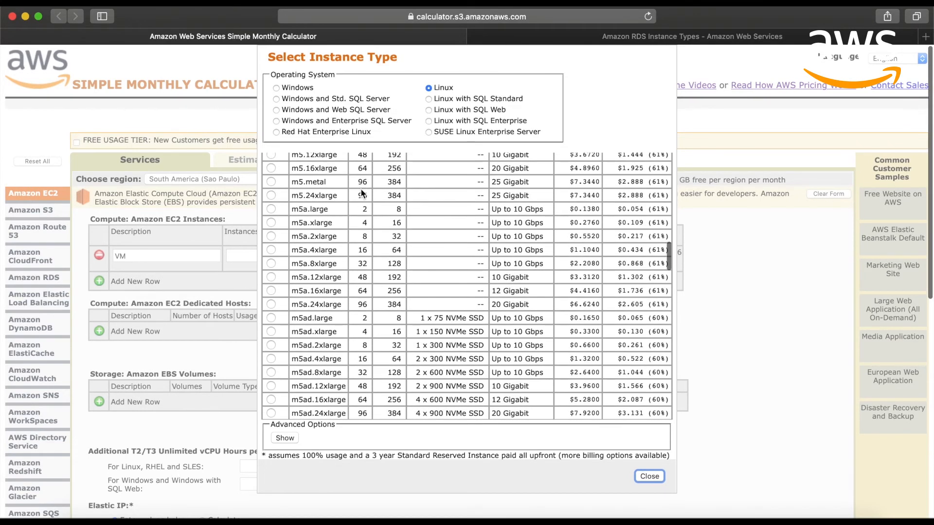
pyautogui.scroll(-10, 362, 193)
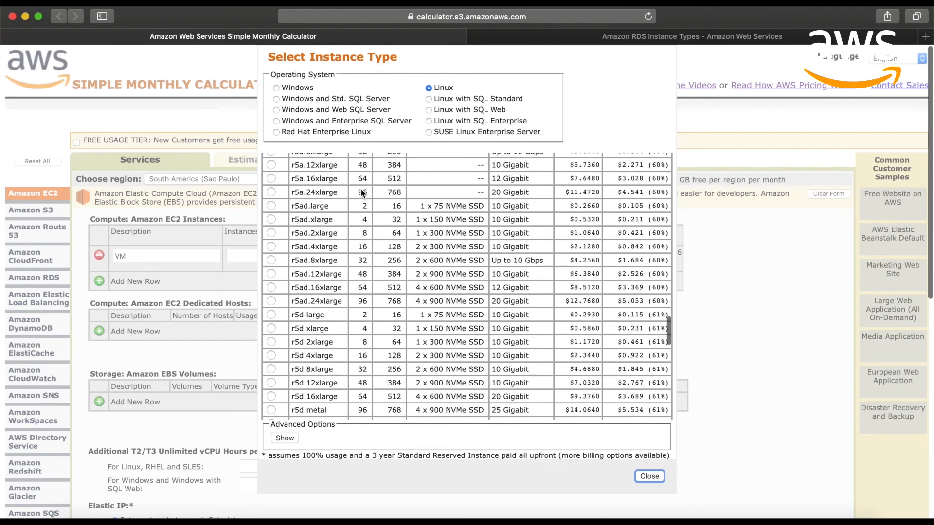
pyautogui.scroll(-5, 360, 189)
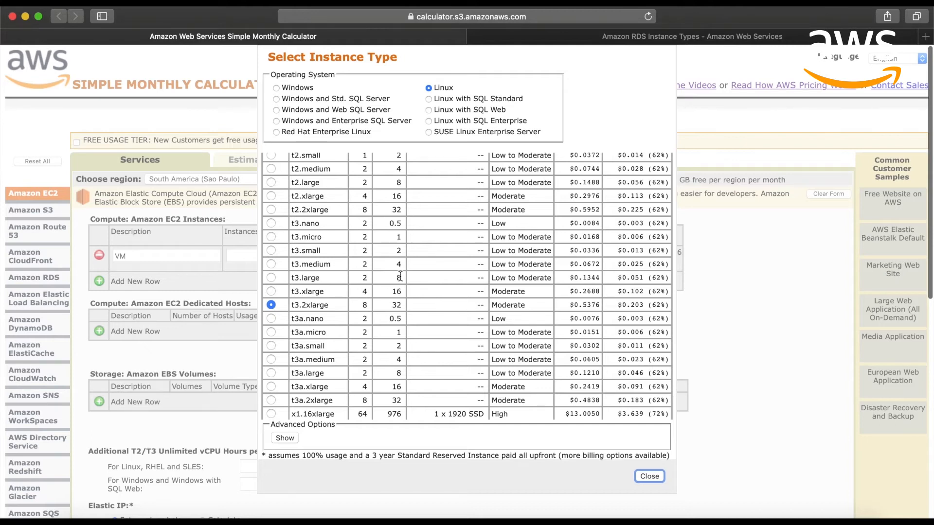
pyautogui.click(271, 278)
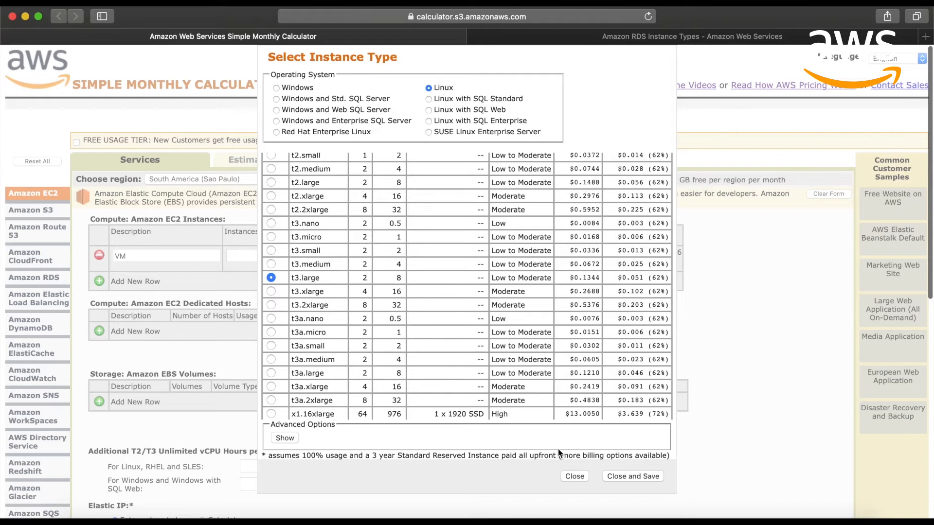
pyautogui.click(630, 477)
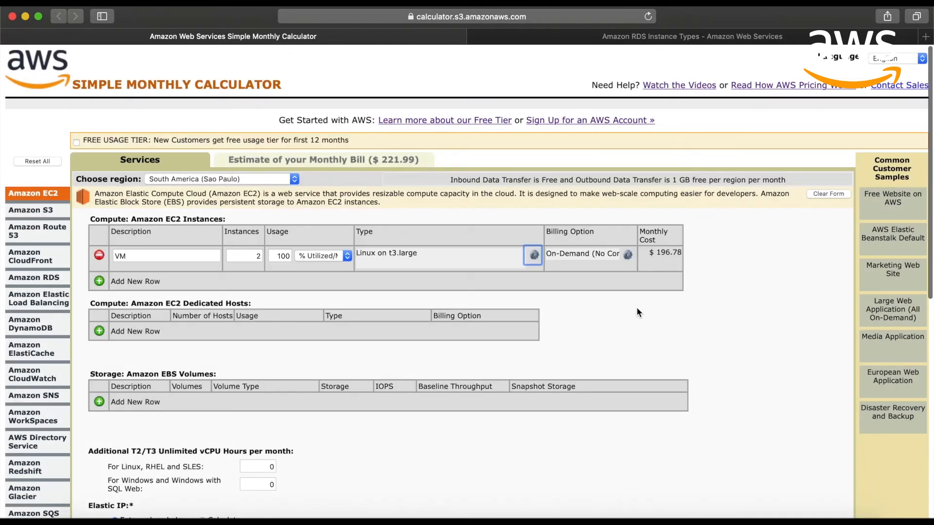
# Step: Add an Amazon EBS volume row described as Disco with 2 General Purpose SSD volumes of 50 GB storage
pyautogui.scroll(-3, 580, 287)
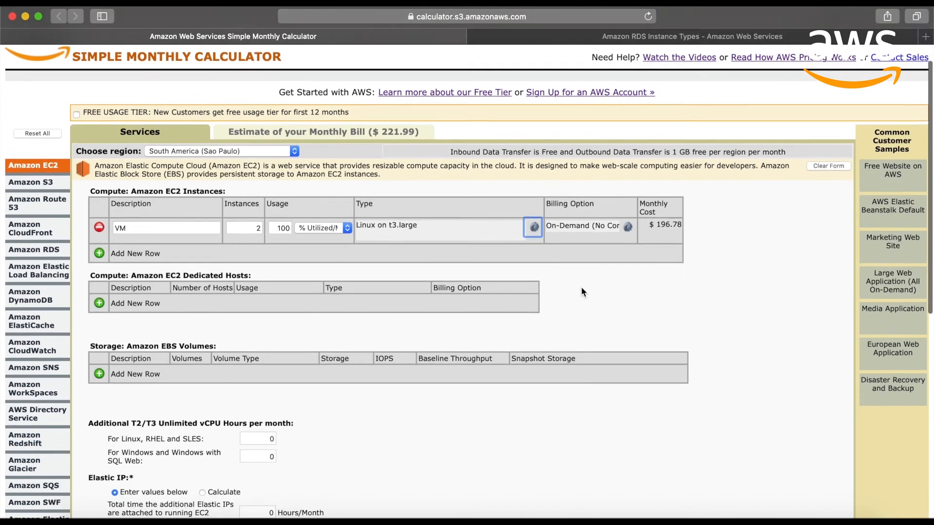
pyautogui.scroll(-5, 581, 289)
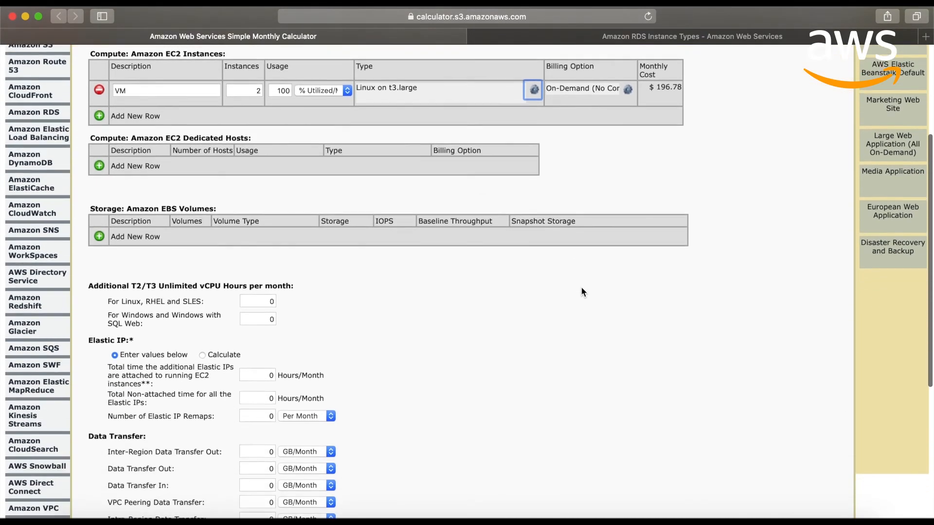
pyautogui.scroll(-5, 582, 291)
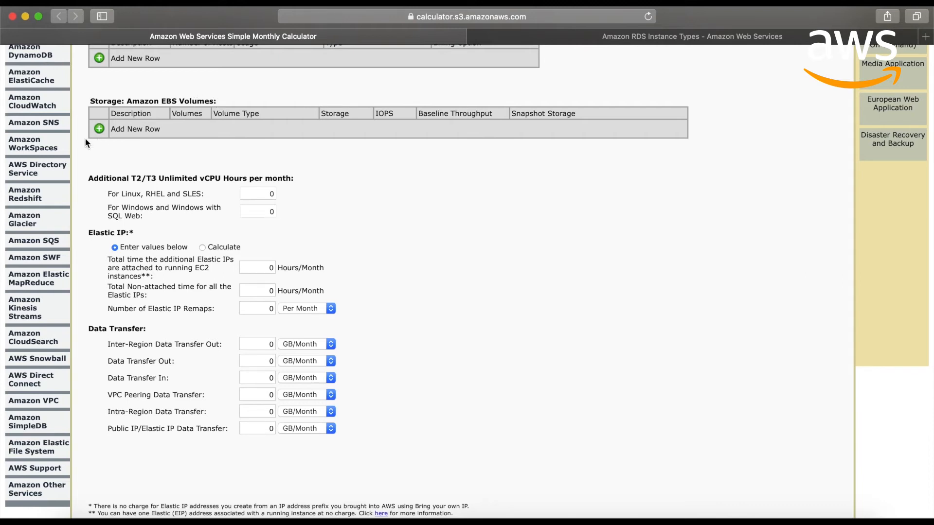
pyautogui.click(99, 129)
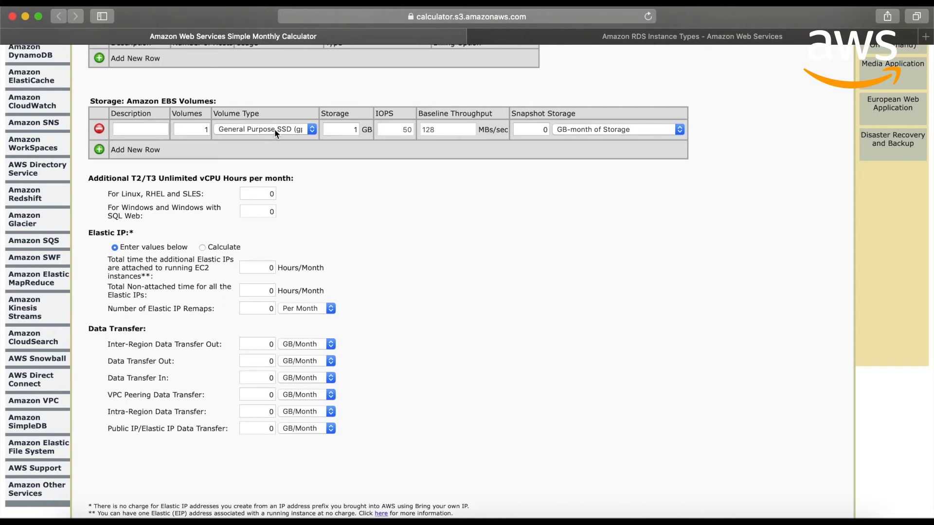
pyautogui.click(335, 127)
pyautogui.write('50')
pyautogui.click(202, 126)
pyautogui.write('2')
pyautogui.click(155, 130)
pyautogui.write('Disco')
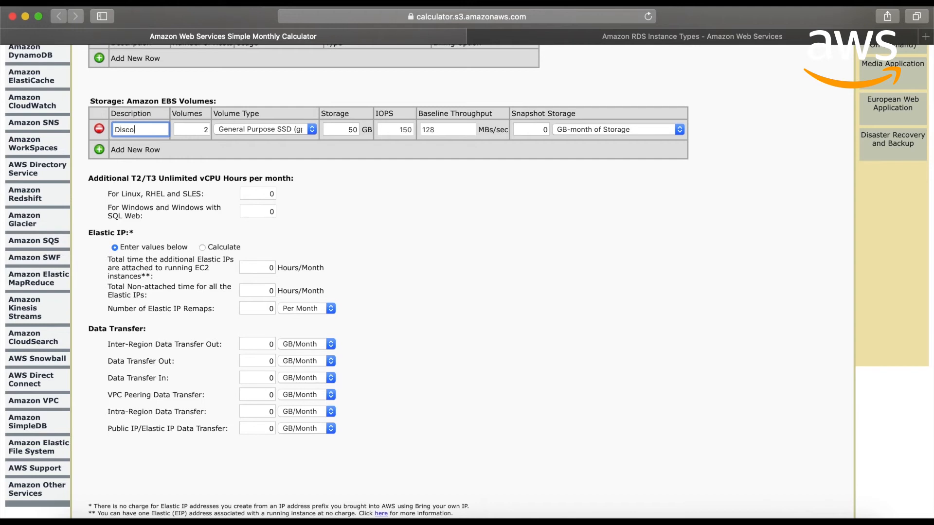
pyautogui.click(403, 157)
# Step: Set the Amazon EC2 Data Transfer Out to 50 GB/Month
pyautogui.click(255, 362)
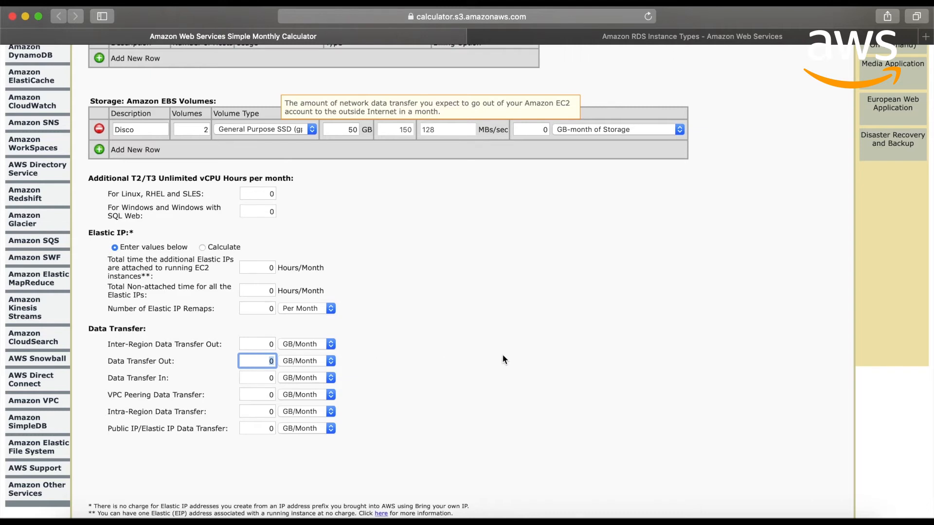
pyautogui.write('50')
pyautogui.click(480, 422)
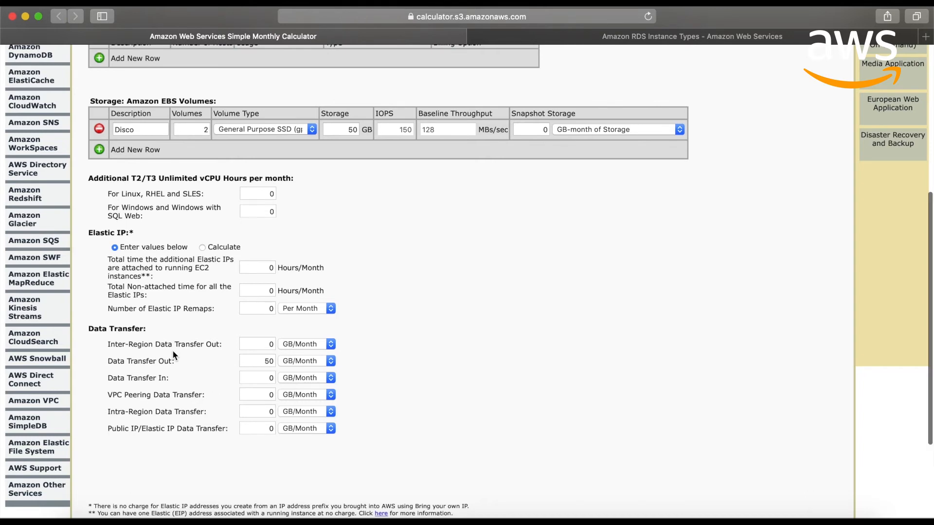
# Step: Add an Amazon RDS On-Demand DB Instances row, keeping MySQL as the database engine
pyautogui.scroll(6, 238, 356)
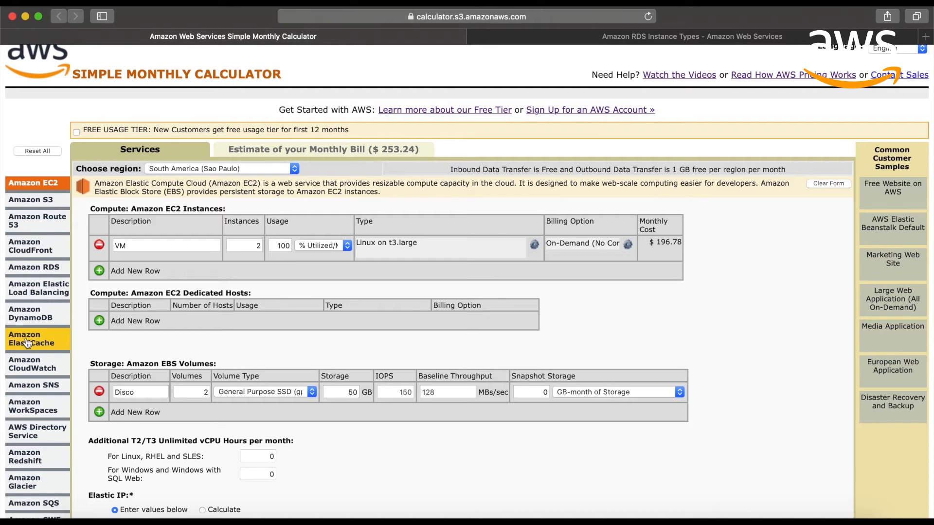
pyautogui.scroll(-2, 27, 343)
pyautogui.scroll(-6, 27, 343)
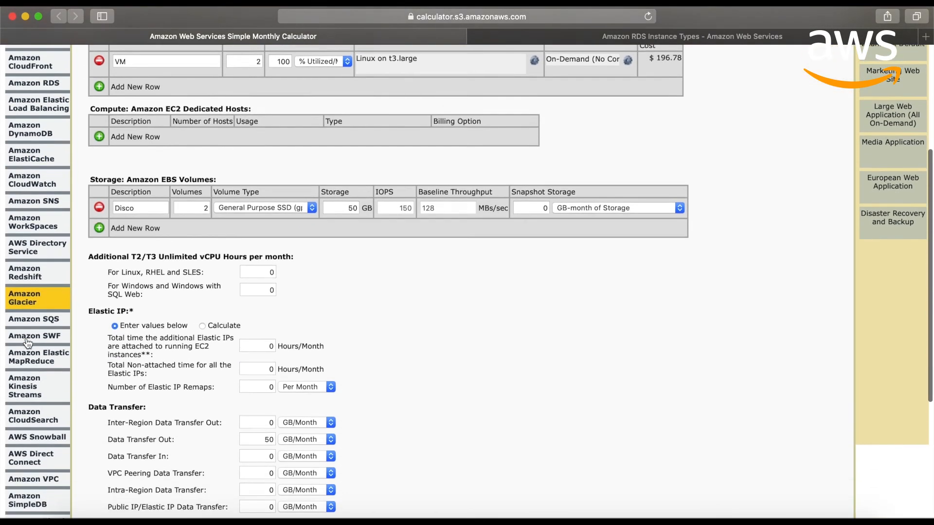
pyautogui.scroll(1, 27, 343)
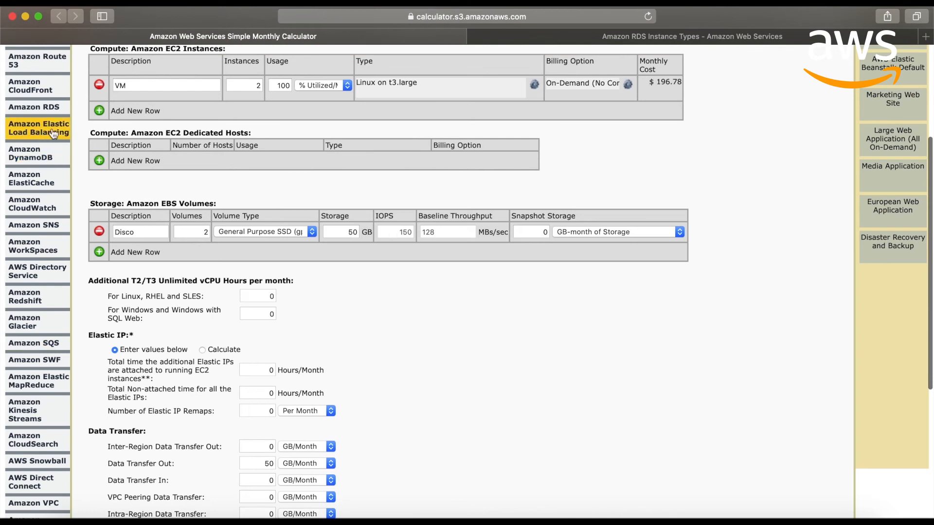
pyautogui.click(51, 114)
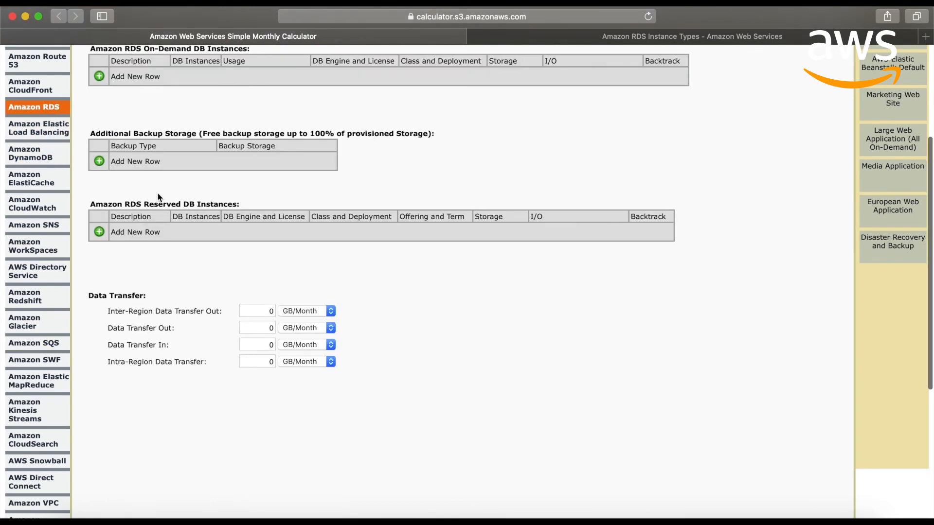
pyautogui.scroll(3, 157, 195)
pyautogui.scroll(1, 157, 196)
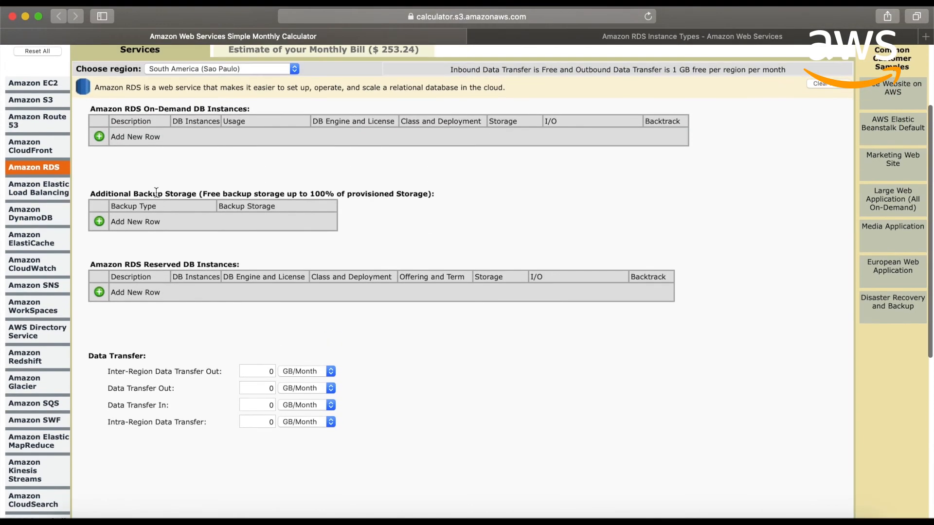
pyautogui.click(99, 137)
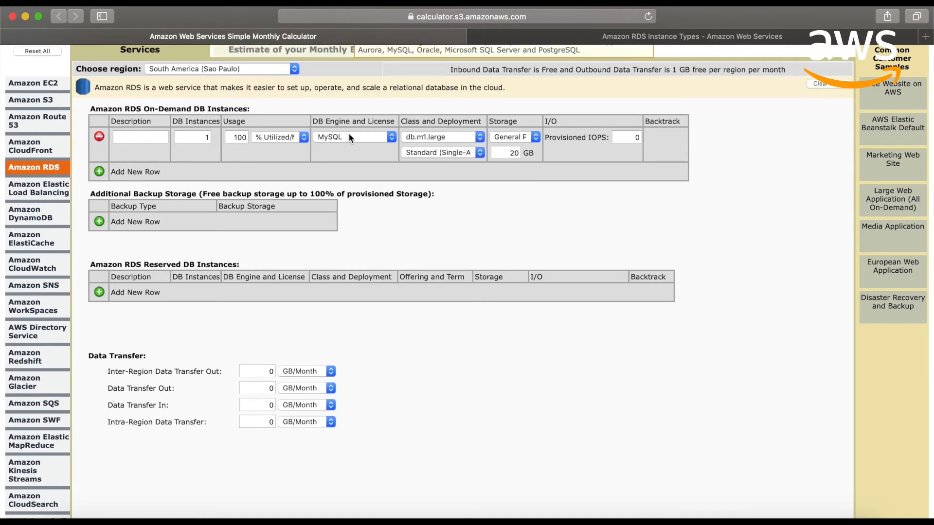
pyautogui.scroll(2, 355, 133)
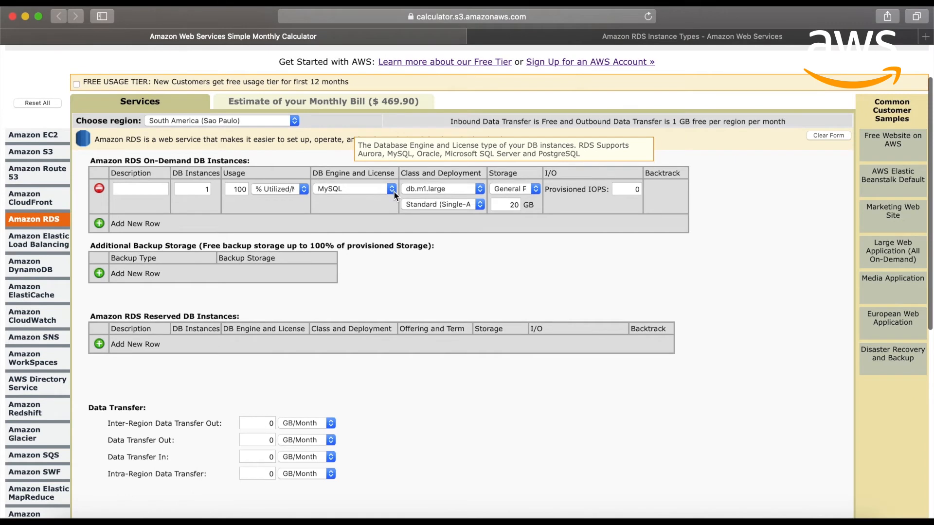
pyautogui.click(394, 190)
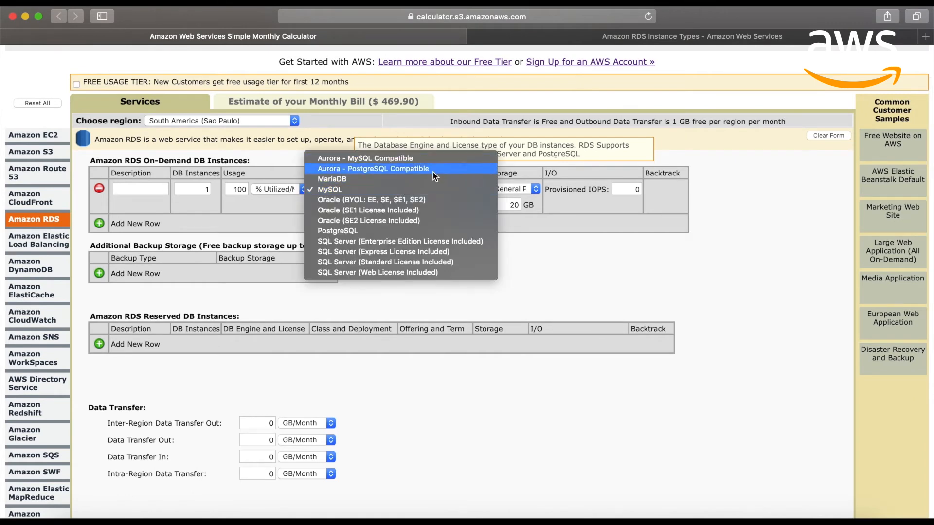
pyautogui.click(556, 260)
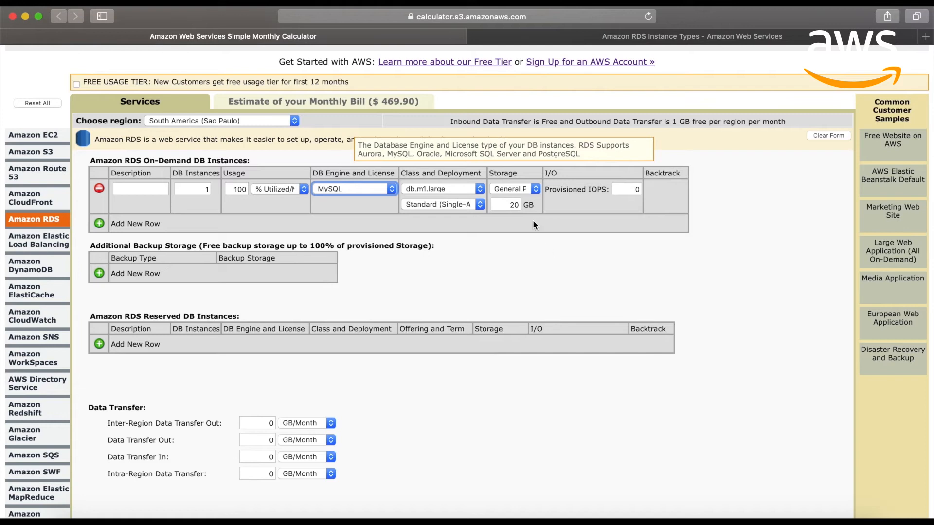
# Step: Check the core count, vCPU and memory of the db.t3 models on the Amazon RDS Instance Types page, marking db.t3.xlarge
pyautogui.click(480, 194)
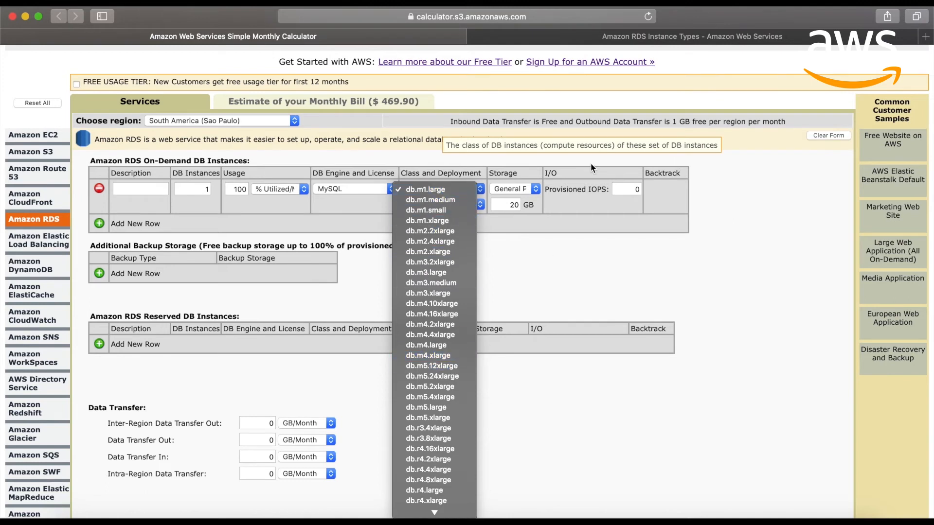
pyautogui.click(606, 36)
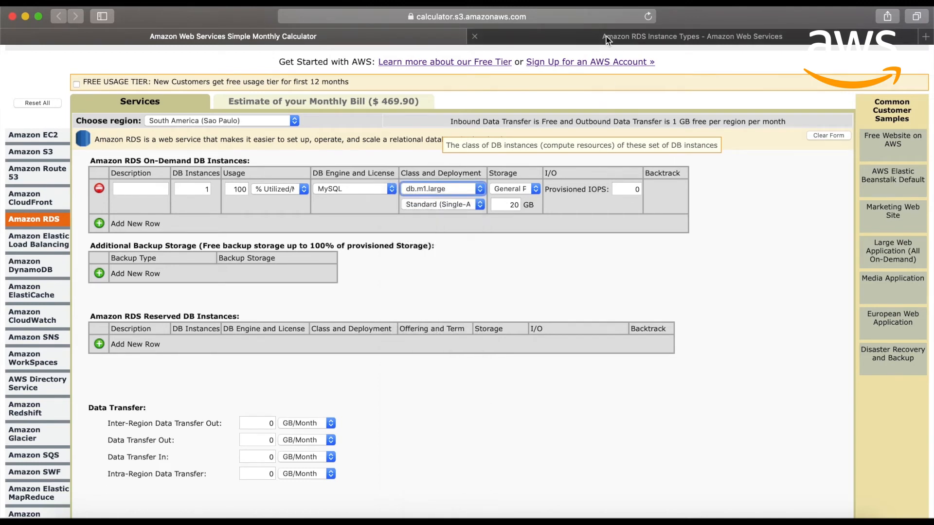
pyautogui.click(606, 36)
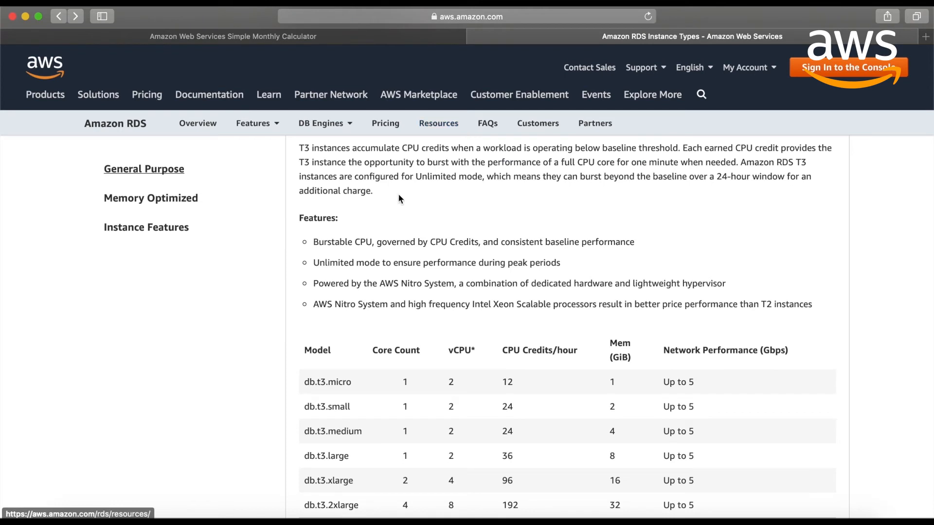
pyautogui.scroll(-3, 348, 276)
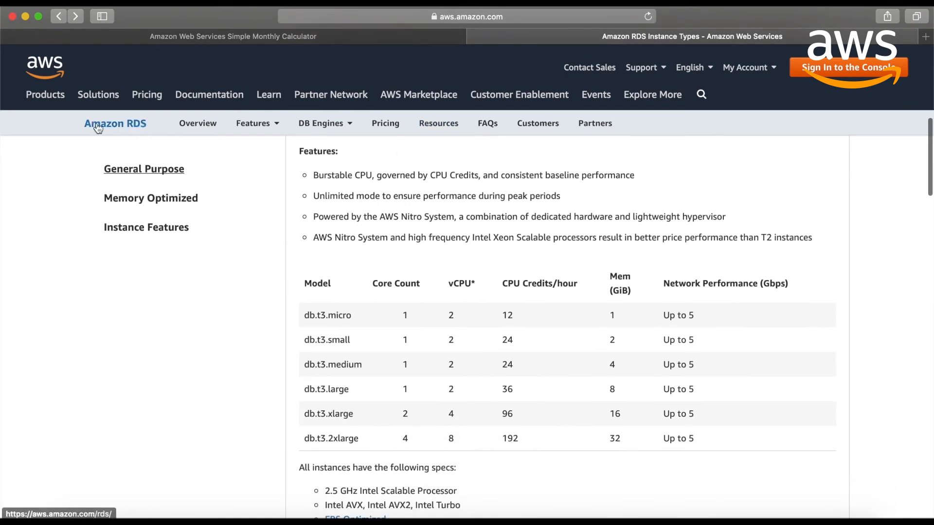
pyautogui.click(322, 125)
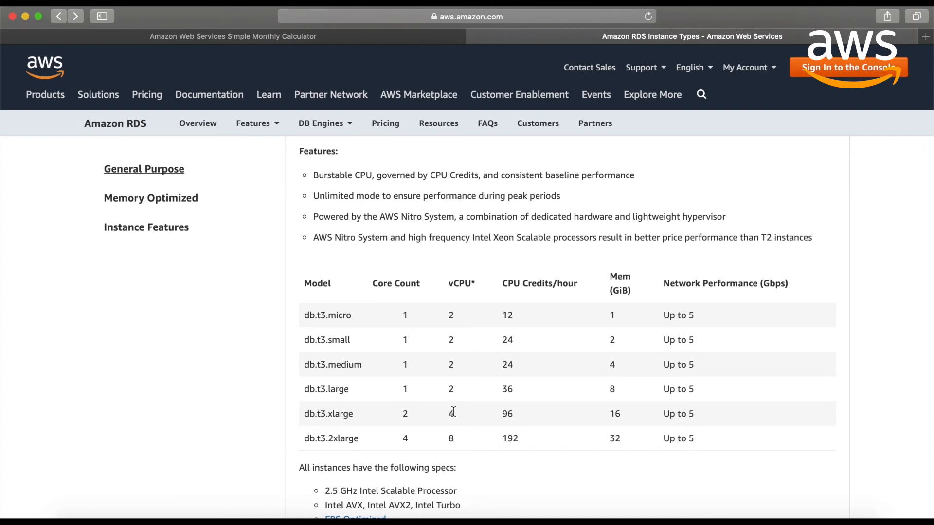
pyautogui.tripleClick(313, 416)
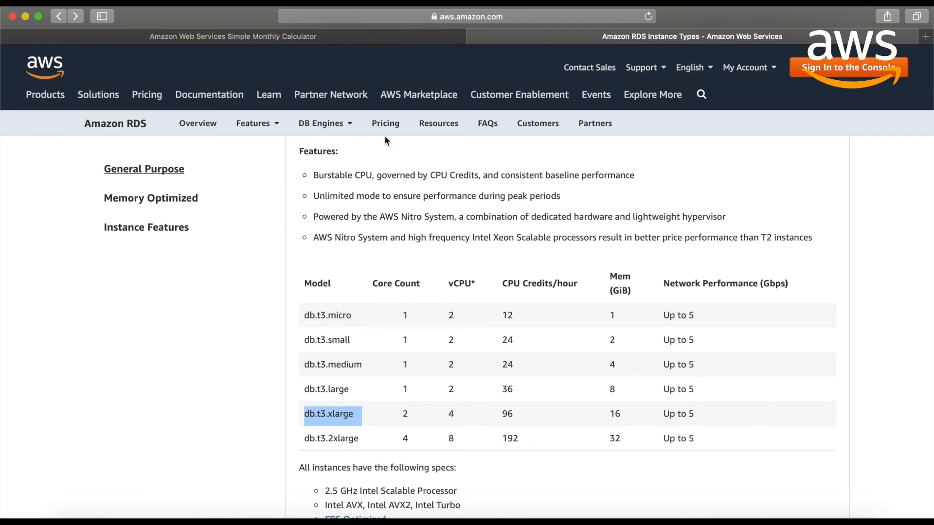
# Step: Set the RDS instance class to db.t3.xlarge in the calculator and recheck its specifications on the Amazon RDS Instance Types page
pyautogui.click(349, 40)
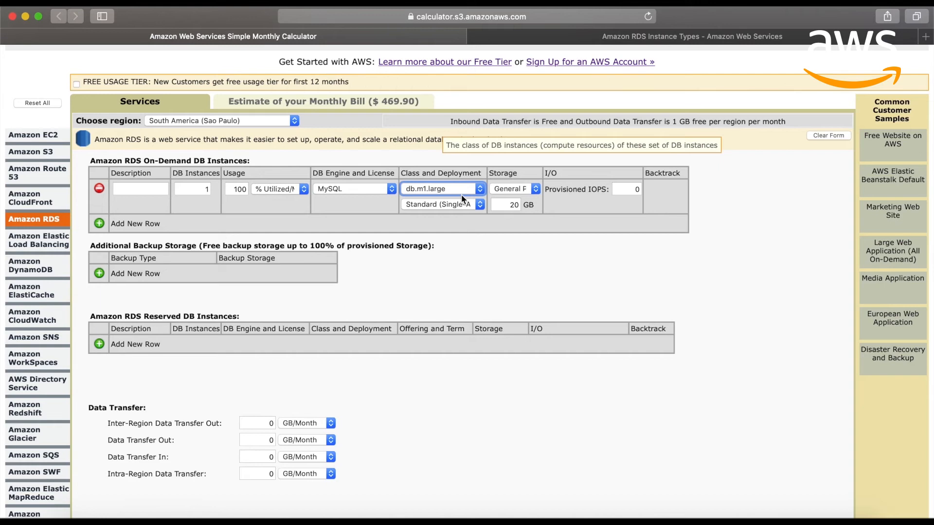
pyautogui.click(481, 190)
pyautogui.scroll(-5, 448, 346)
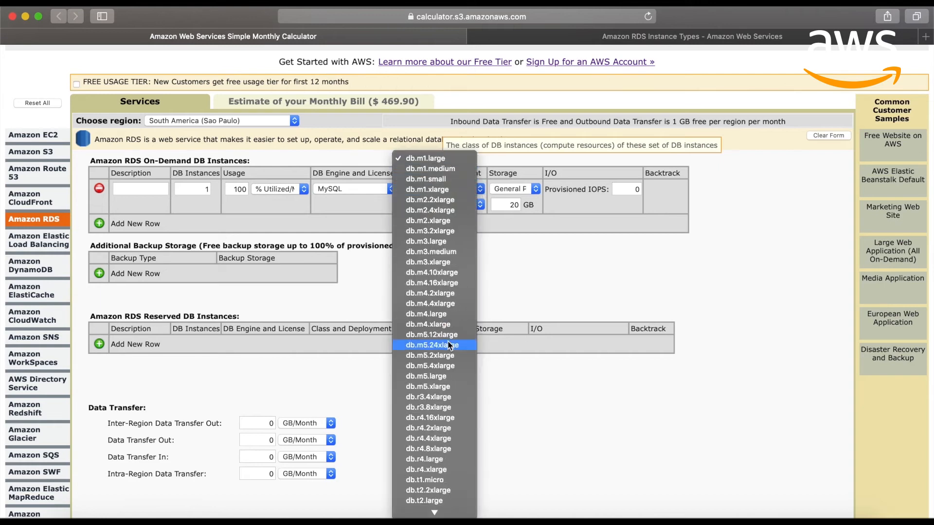
pyautogui.scroll(-2, 448, 345)
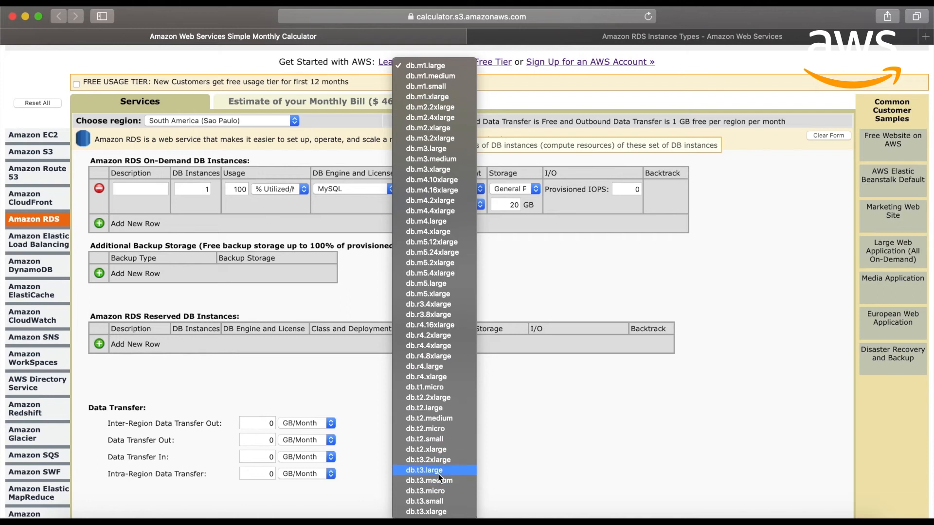
pyautogui.click(440, 512)
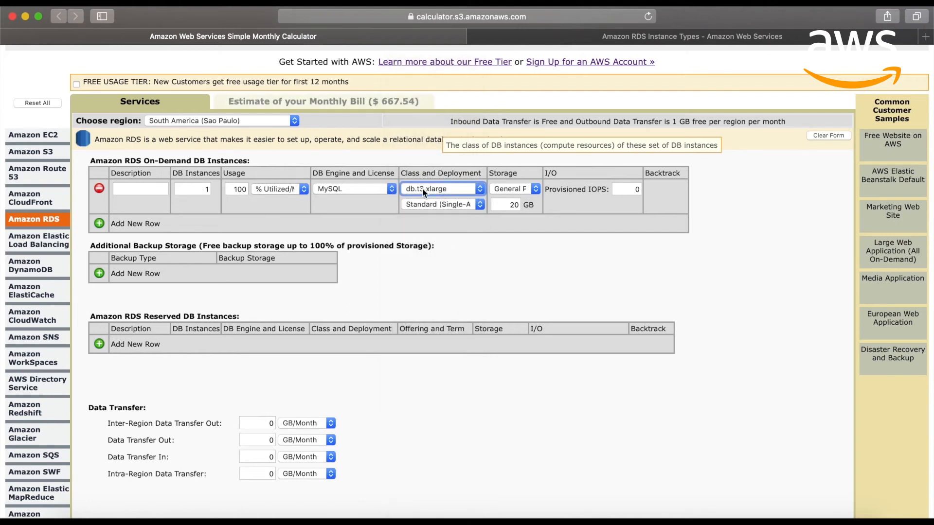
pyautogui.click(549, 37)
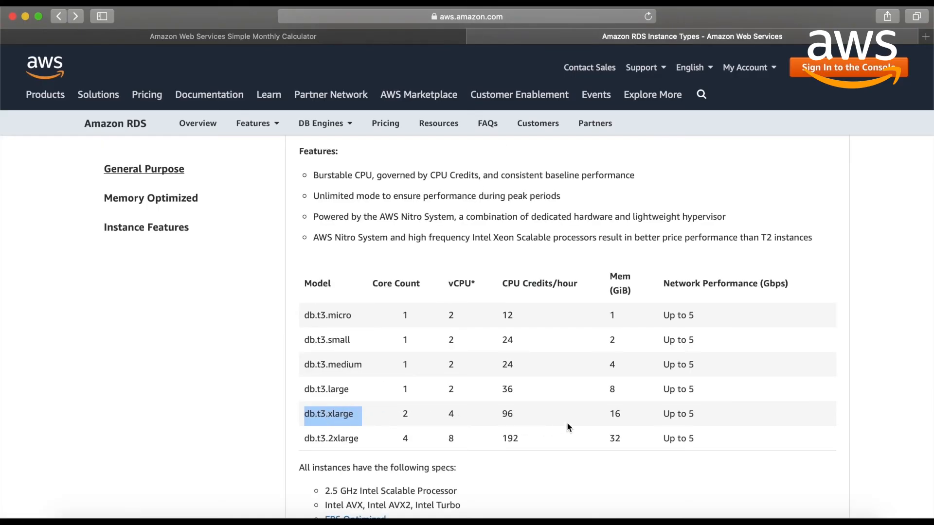
pyautogui.click(384, 41)
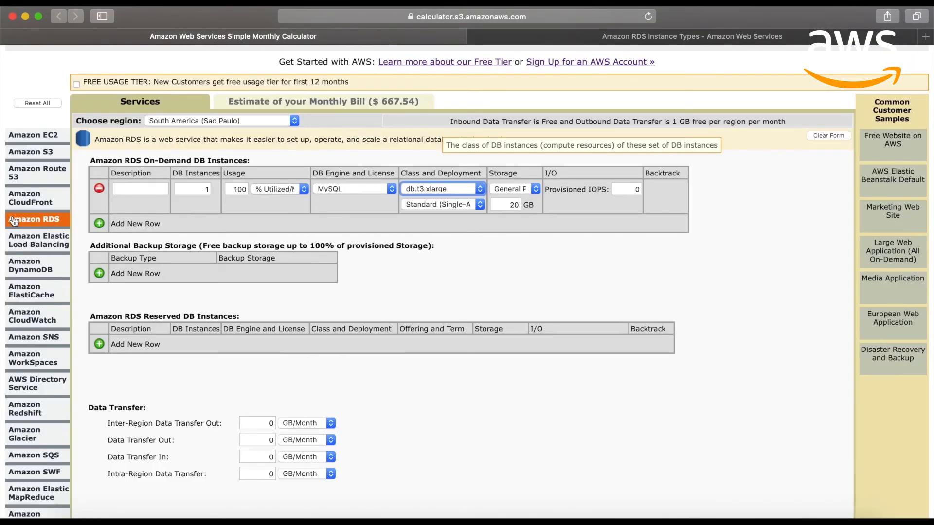
# Step: Open the Amazon S3 service and set its S3 Standard storage to 500 GB
pyautogui.scroll(-1, 16, 221)
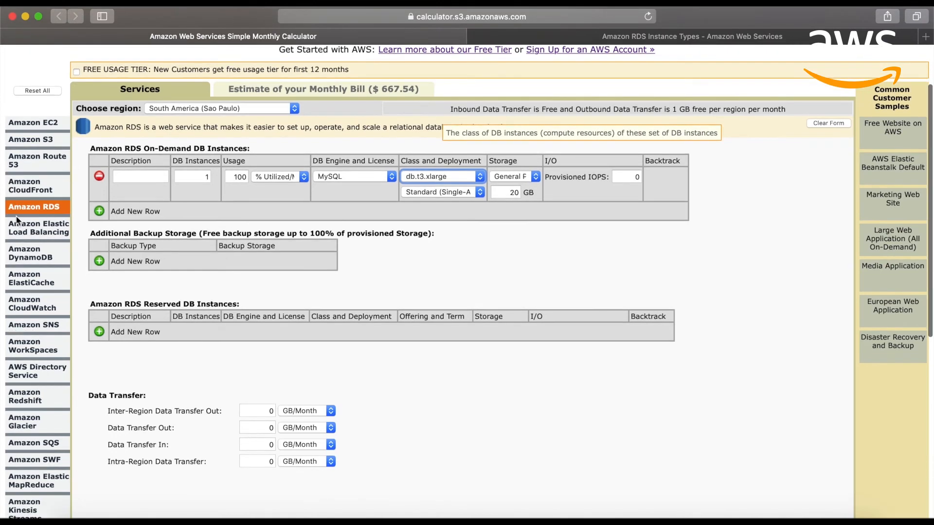
pyautogui.scroll(-1, 16, 221)
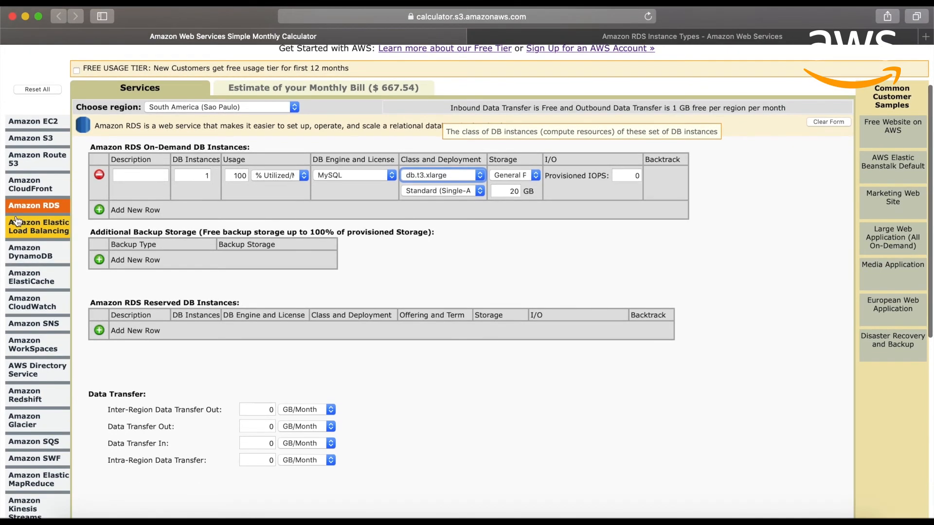
pyautogui.scroll(-10, 16, 221)
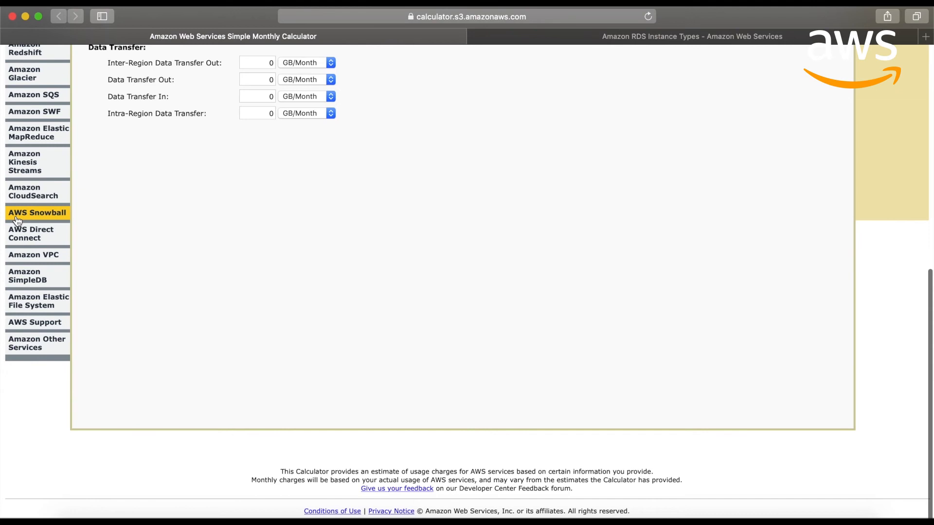
pyautogui.scroll(8, 16, 221)
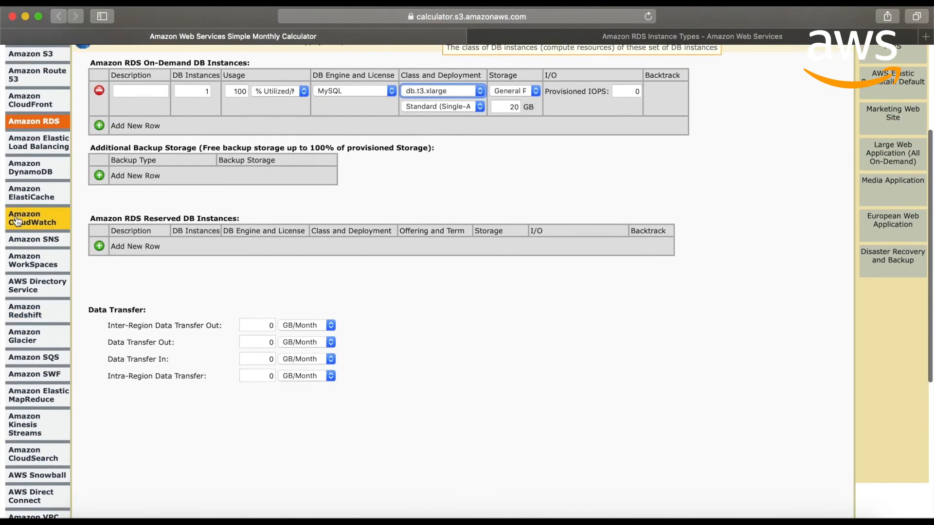
pyautogui.scroll(2, 16, 222)
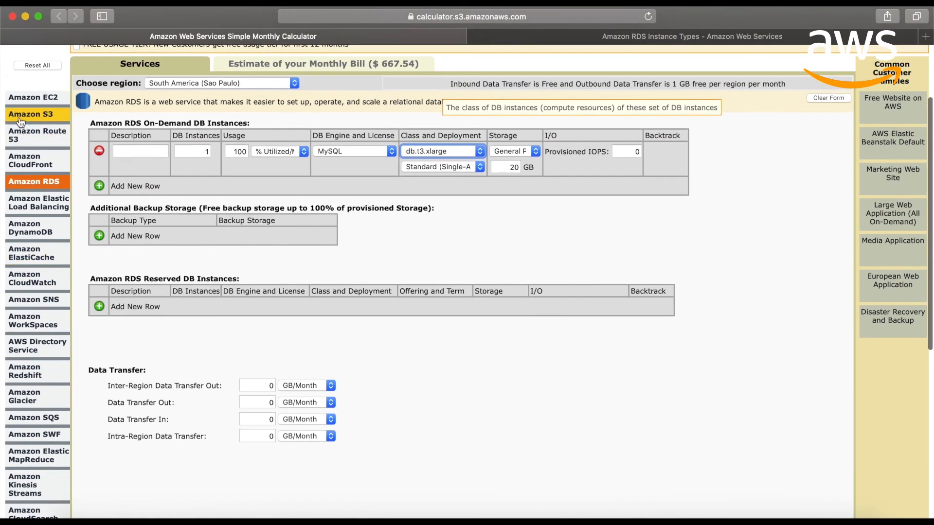
pyautogui.click(20, 116)
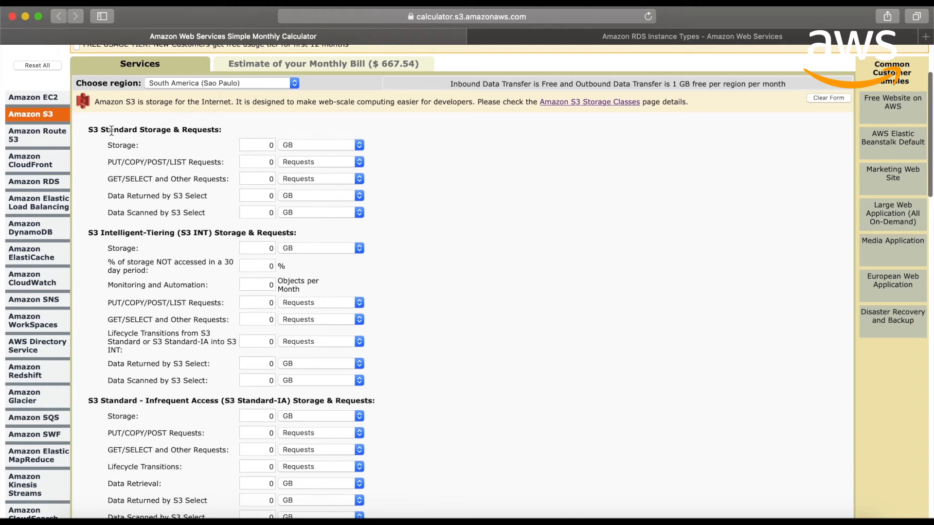
pyautogui.click(259, 146)
pyautogui.write('5')
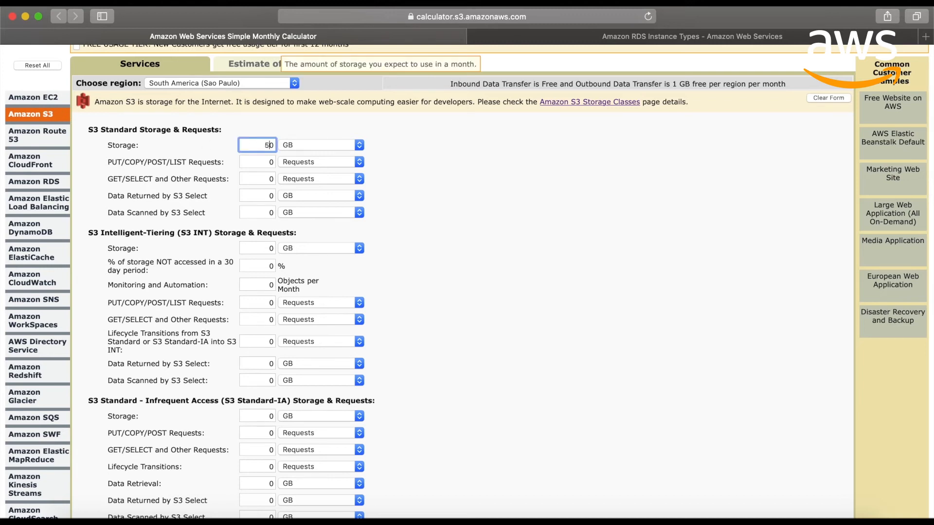
pyautogui.write('0')
# Step: Set the S3 Standard PUT/COPY/POST/LIST Requests to 1000000
pyautogui.click(272, 161)
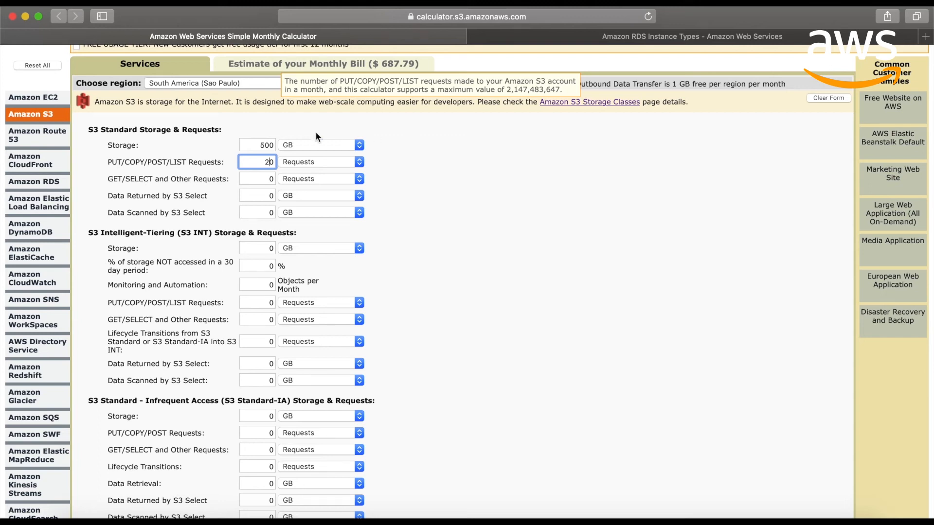
pyautogui.press('BackSpace')
pyautogui.write('1000000')
# Step: Copy the PUT request value into S3 Standard GET/SELECT and Other Requests, changing it to 5000000
pyautogui.doubleClick(253, 161)
pyautogui.press('super+c')
pyautogui.click(250, 178)
pyautogui.press('super+v')
pyautogui.click(250, 177)
pyautogui.click(244, 180)
pyautogui.press('Right')
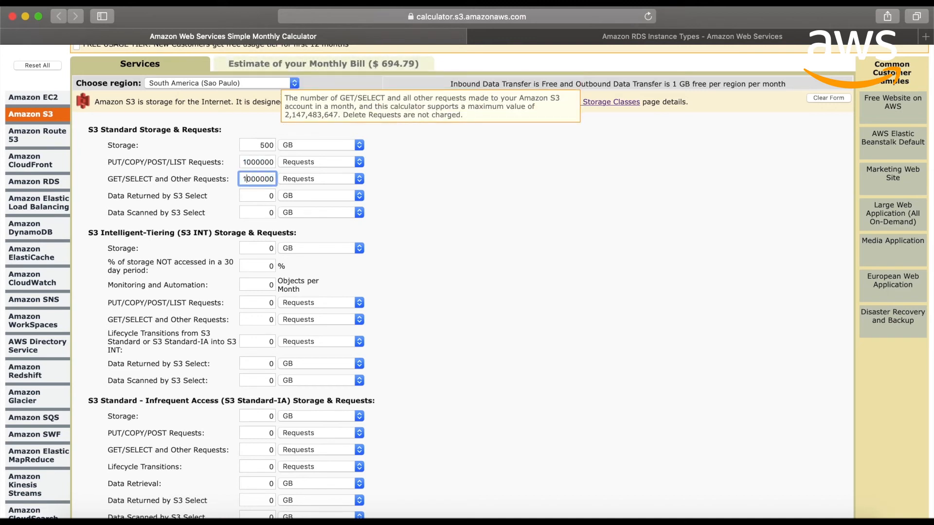
pyautogui.press('BackSpace')
pyautogui.write('5')
pyautogui.click(439, 199)
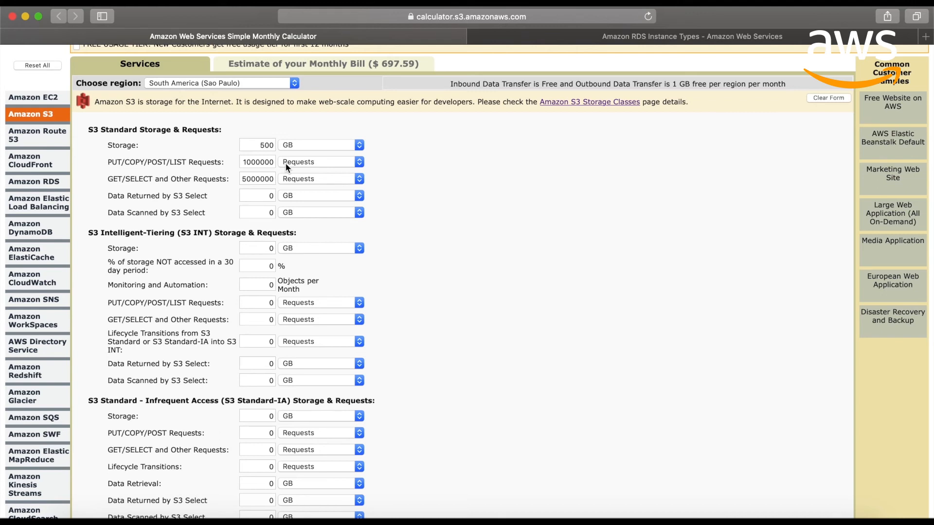
pyautogui.scroll(-6, 515, 225)
pyautogui.scroll(-6, 516, 226)
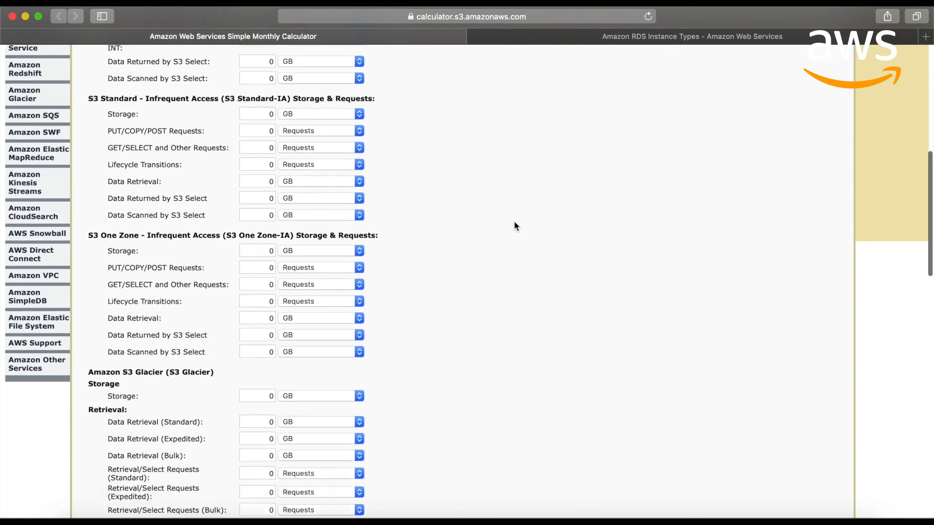
pyautogui.scroll(15, 514, 225)
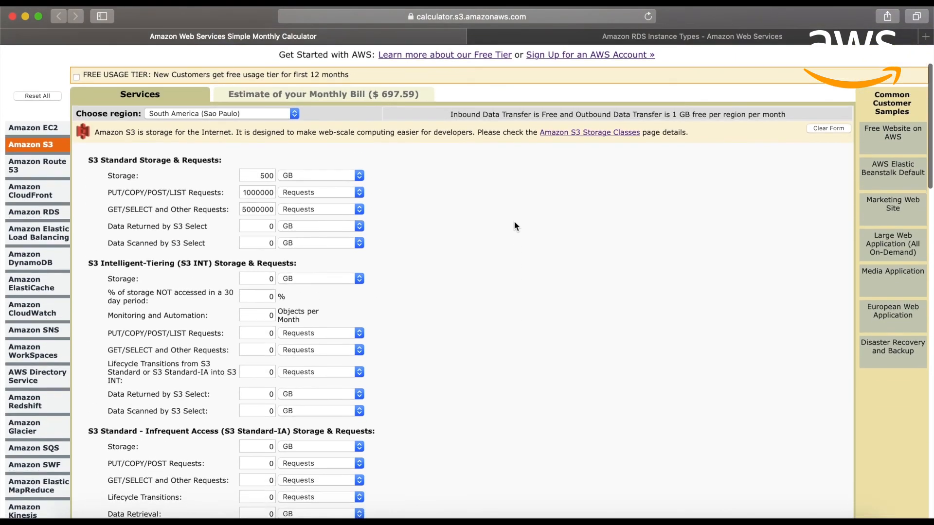
# Step: Open the monthly bill estimate and expand the cost breakdowns for EC2, S3, RDS, Elastic Load Balancing and AWS Data Transfer Out
pyautogui.click(320, 100)
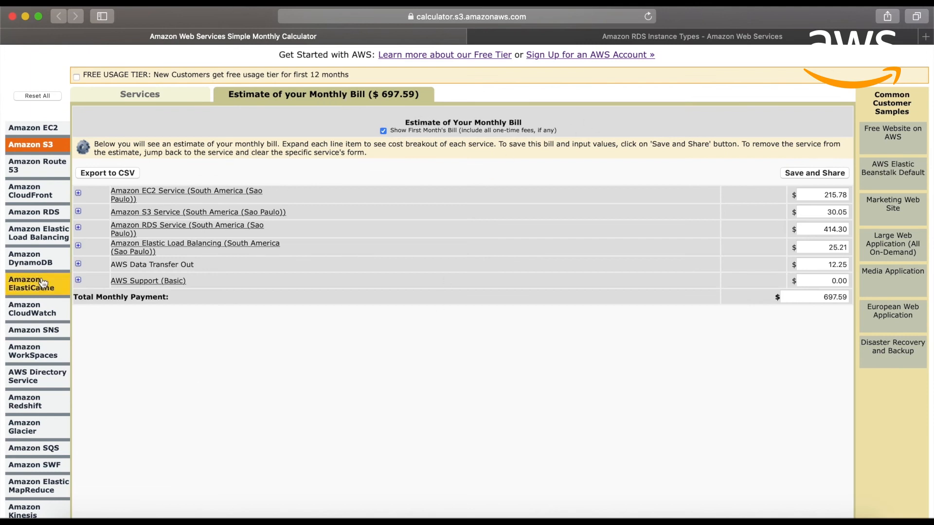
pyautogui.click(78, 193)
pyautogui.click(79, 194)
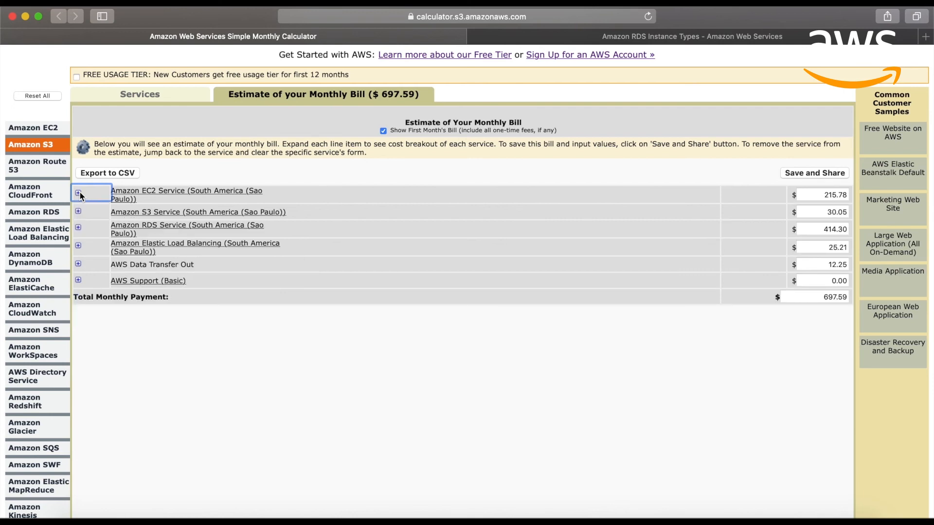
pyautogui.click(79, 193)
pyautogui.click(78, 260)
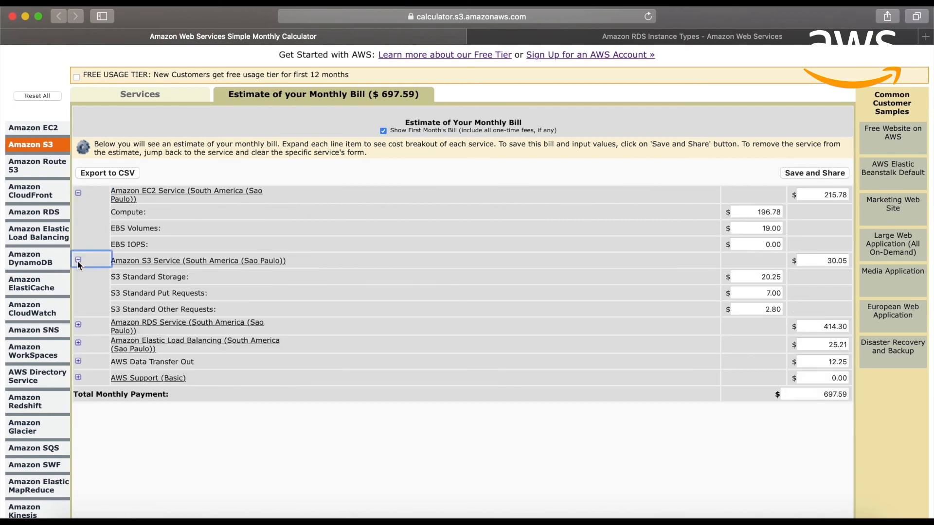
pyautogui.click(78, 325)
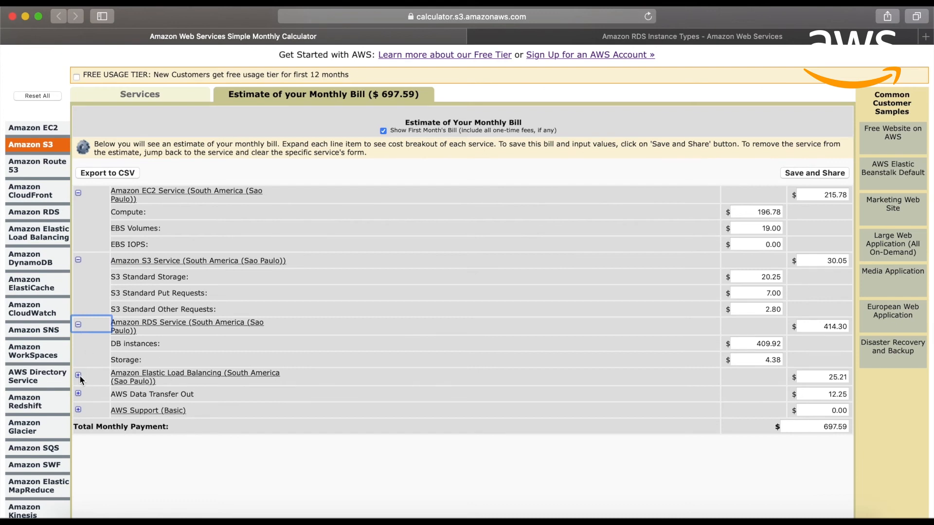
pyautogui.click(79, 376)
pyautogui.click(78, 410)
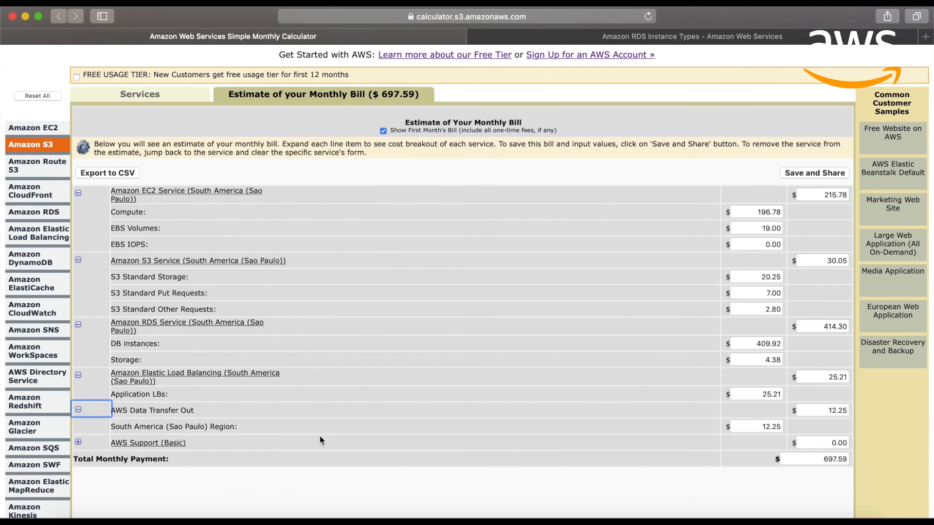
pyautogui.scroll(3, 319, 436)
pyautogui.scroll(-2, 319, 436)
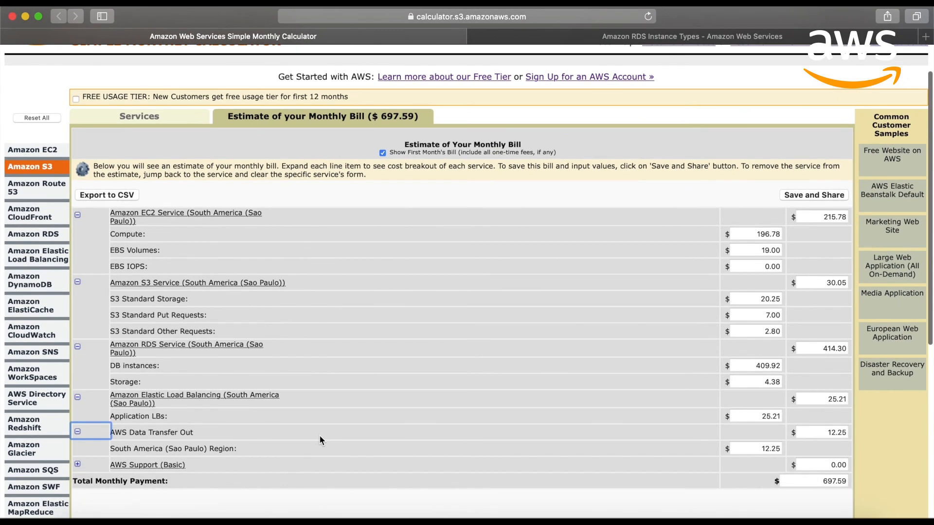
pyautogui.scroll(-1, 319, 435)
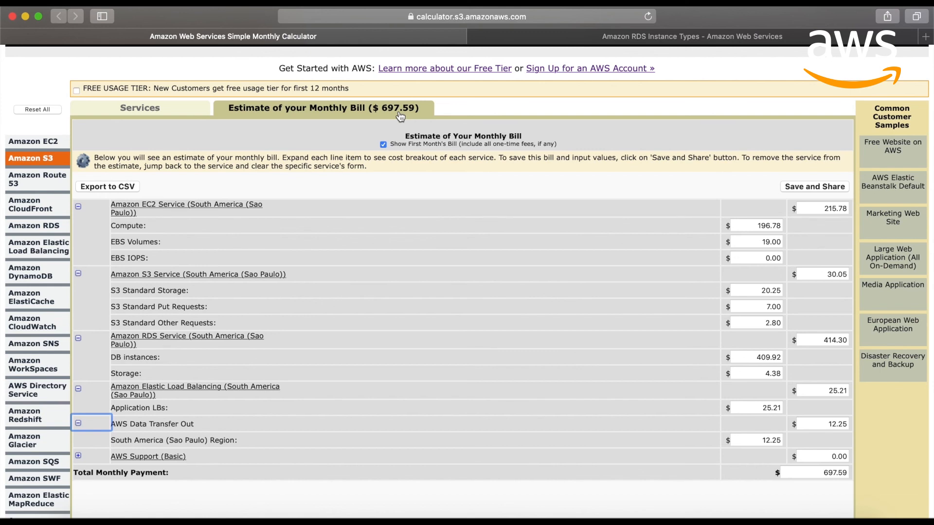
# Step: Save the estimate for sharing, leaving the optional Name, Includes and Description fields empty
pyautogui.click(815, 188)
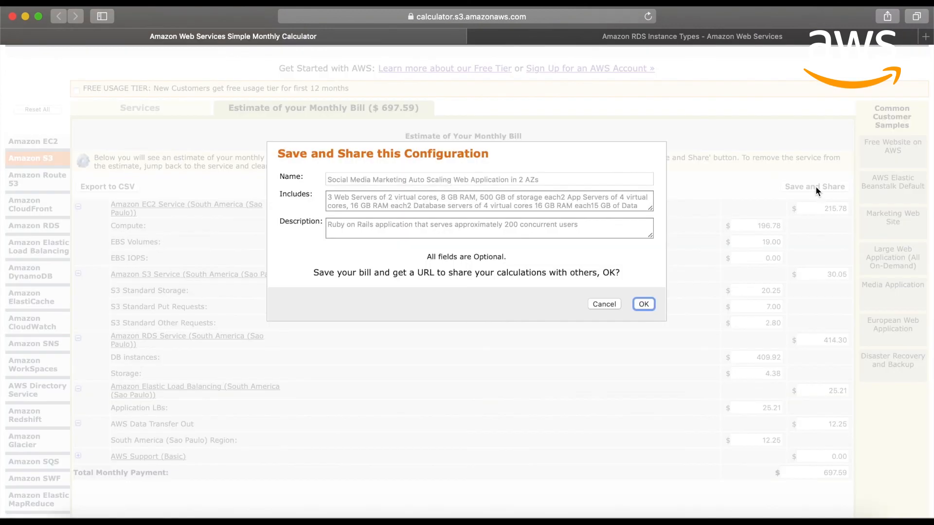
pyautogui.click(418, 178)
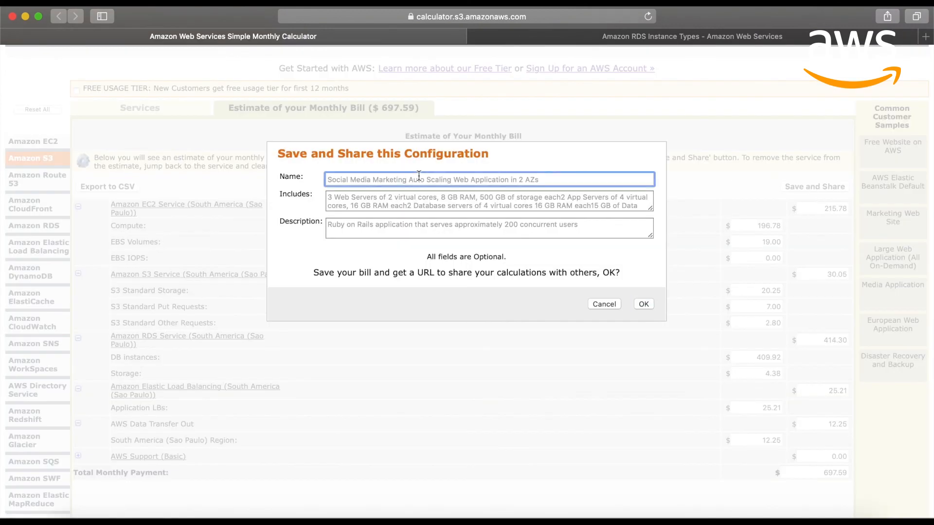
pyautogui.click(333, 193)
pyautogui.click(330, 228)
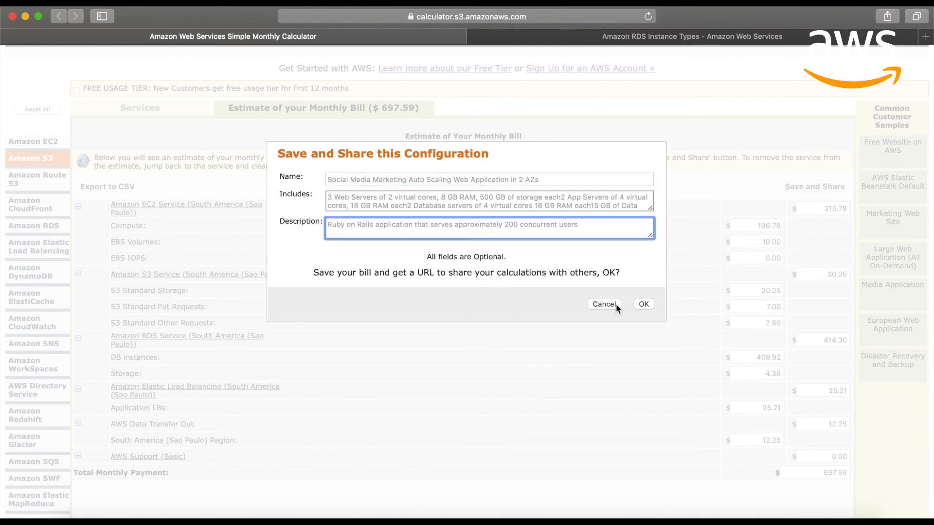
pyautogui.click(641, 304)
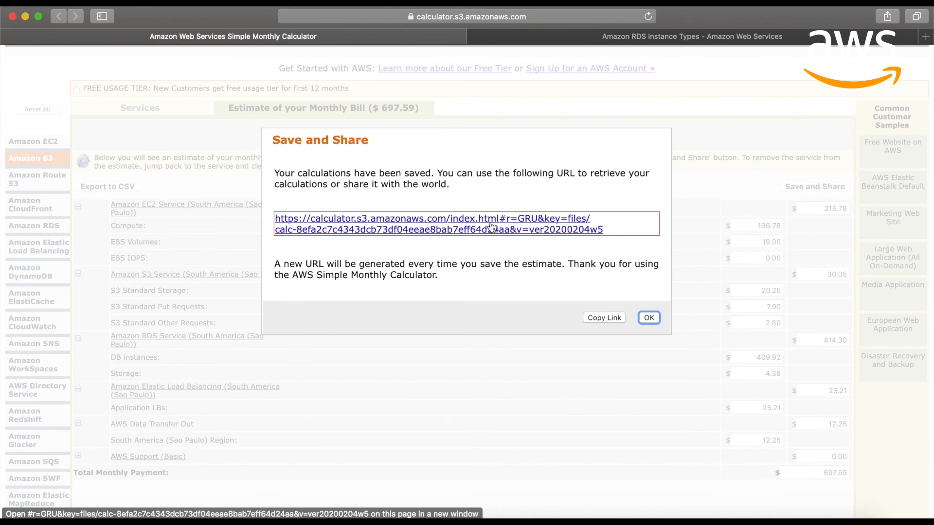
# Step: Copy the generated share URL of the saved estimate and load it in a new browser tab
pyautogui.rightClick(491, 226)
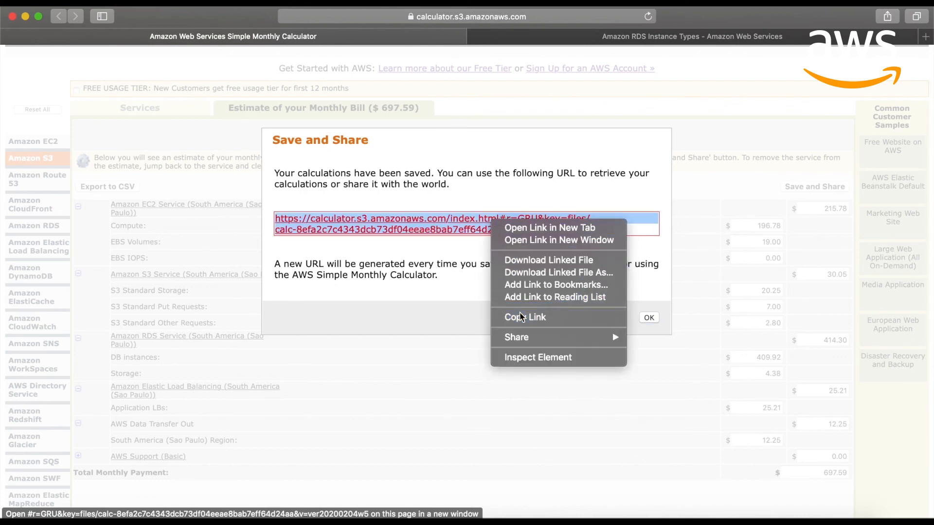
pyautogui.click(521, 317)
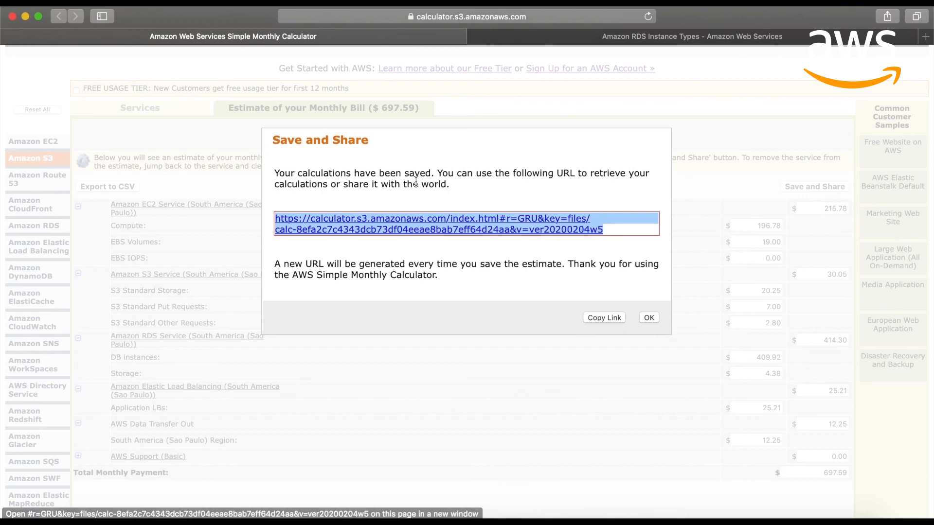
pyautogui.press('super+t')
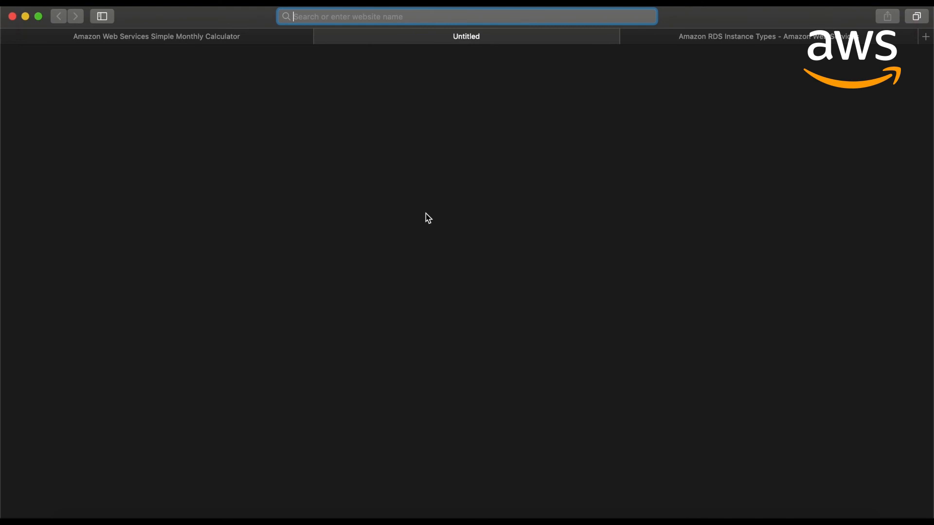
pyautogui.press('super+v')
pyautogui.press('Return')
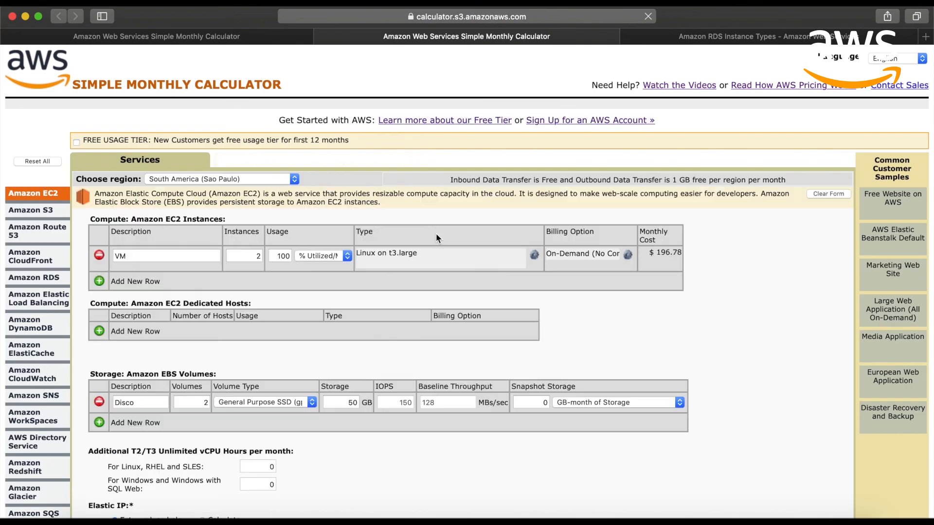
# Step: Check the EC2 and EBS entries in the shared copy and open its monthly bill estimate
pyautogui.scroll(-5, 436, 237)
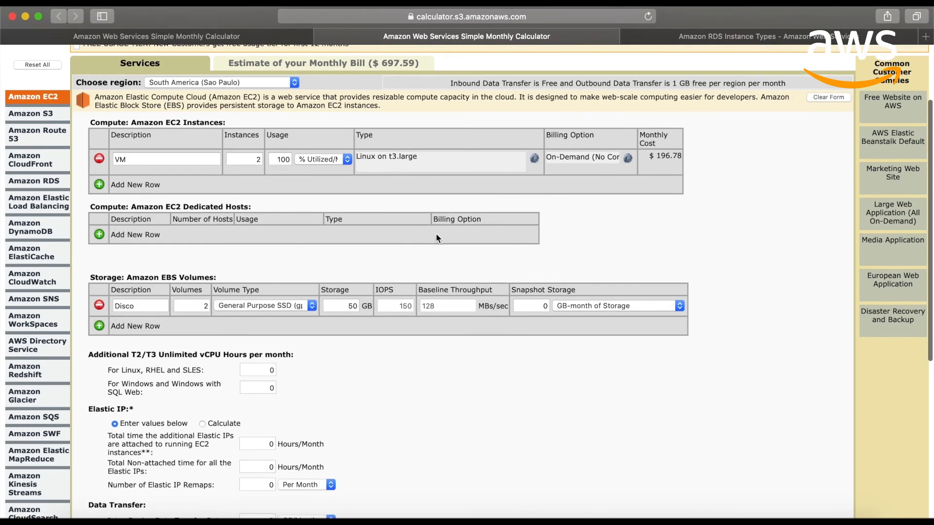
pyautogui.scroll(4, 436, 238)
pyautogui.click(393, 139)
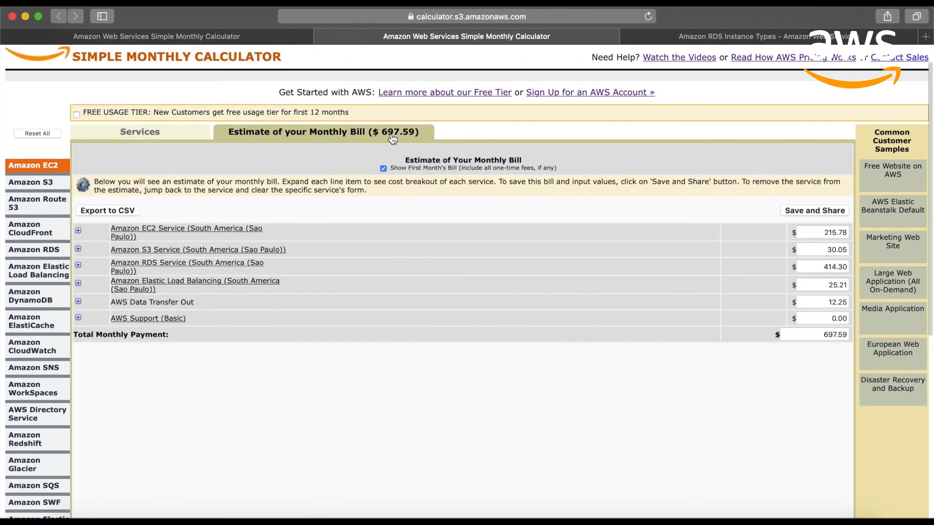